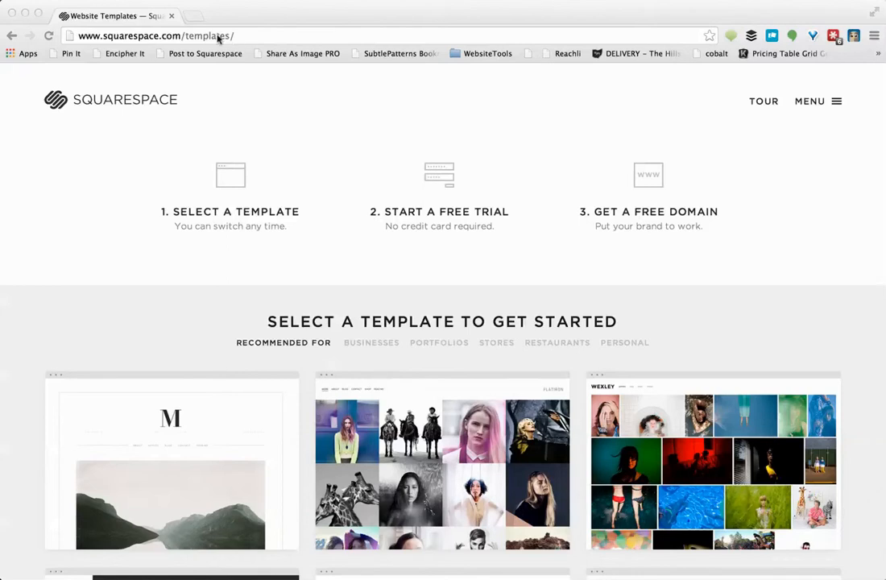
Scroll through the template gallery and open the Dovetail template's detail page
scroll(256, 283, down, 5)
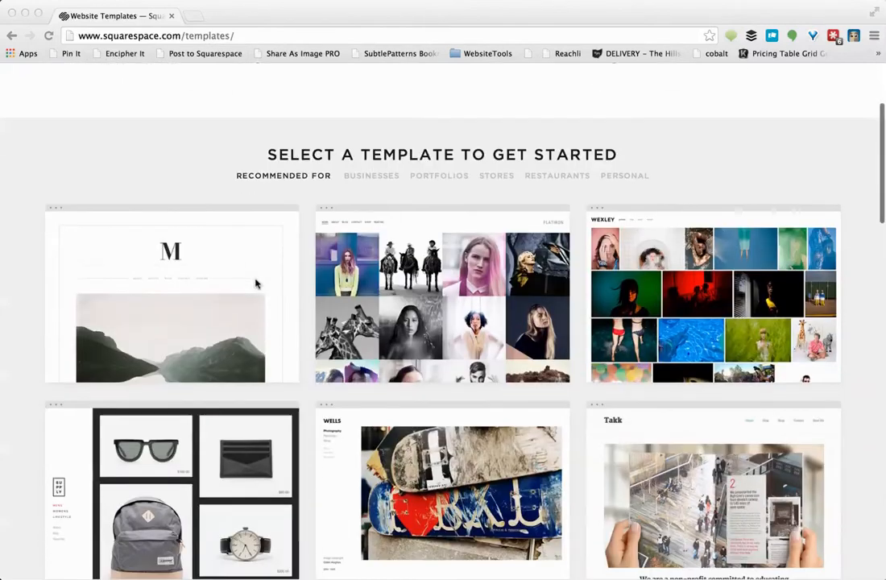
scroll(256, 283, down, 3)
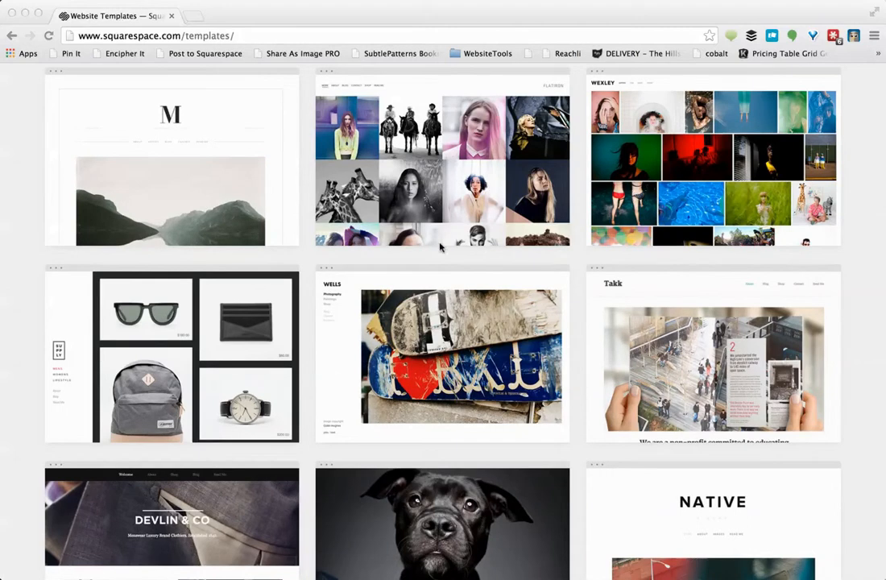
scroll(405, 296, down, 6)
scroll(406, 297, down, 7)
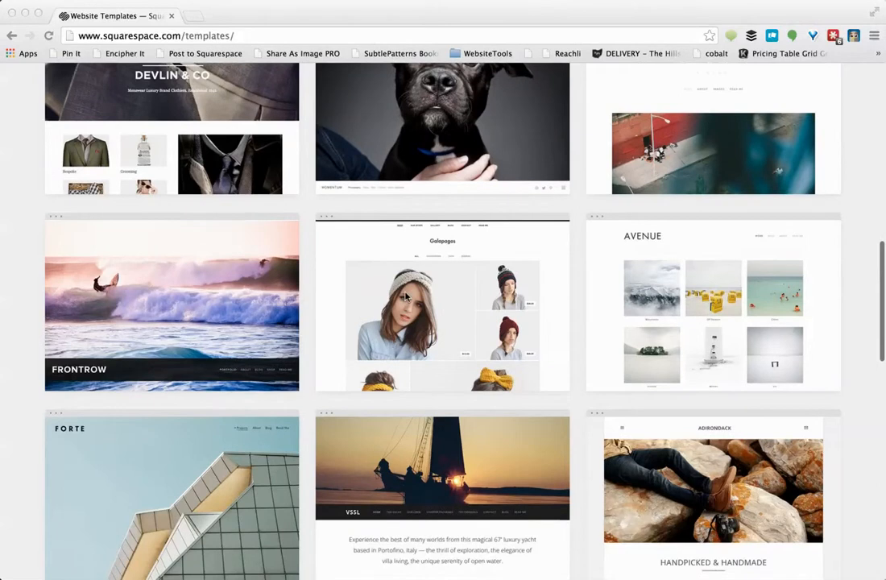
scroll(405, 297, down, 4)
scroll(405, 296, down, 4)
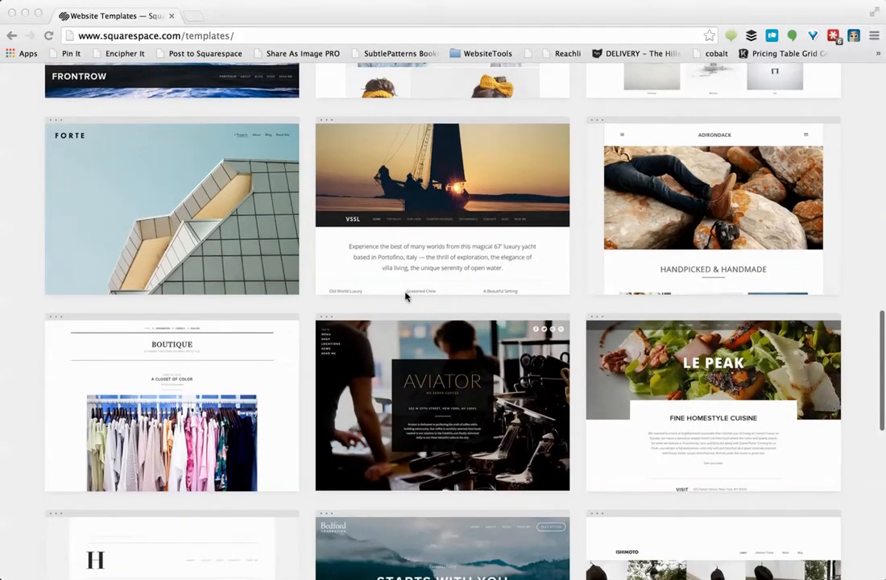
scroll(405, 297, down, 3)
scroll(405, 297, down, 5)
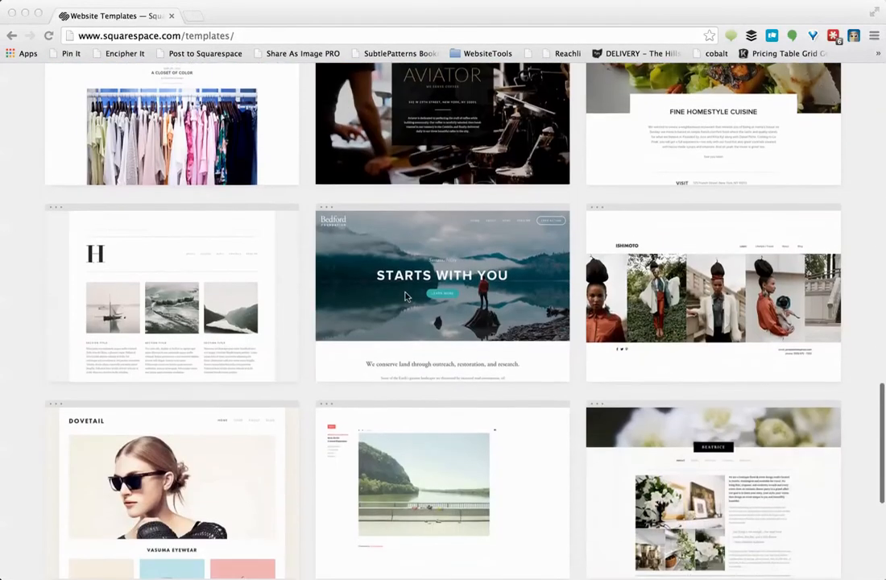
scroll(406, 297, down, 4)
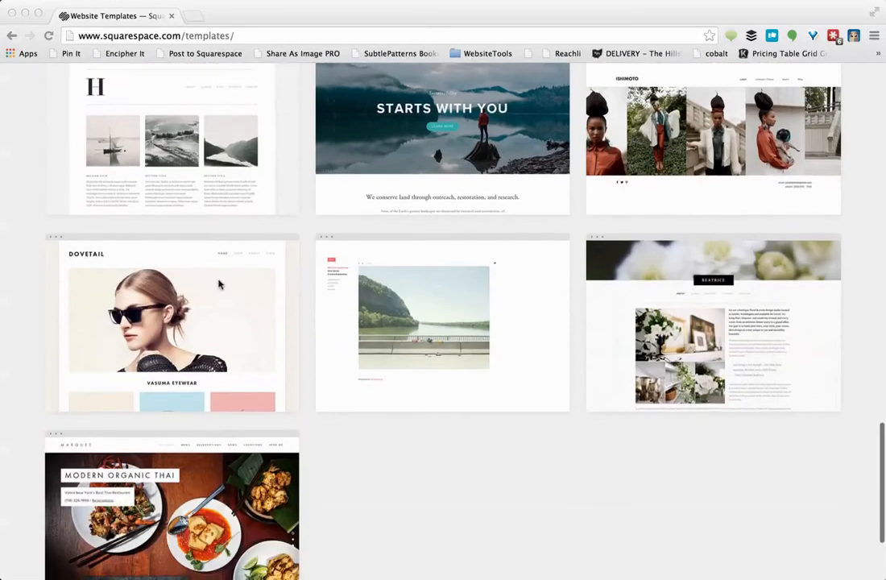
click(191, 327)
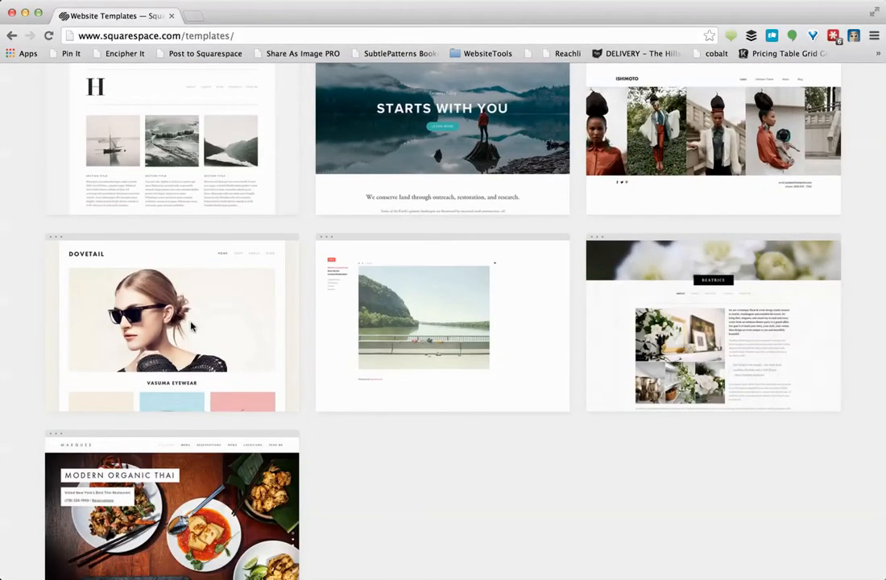
click(191, 326)
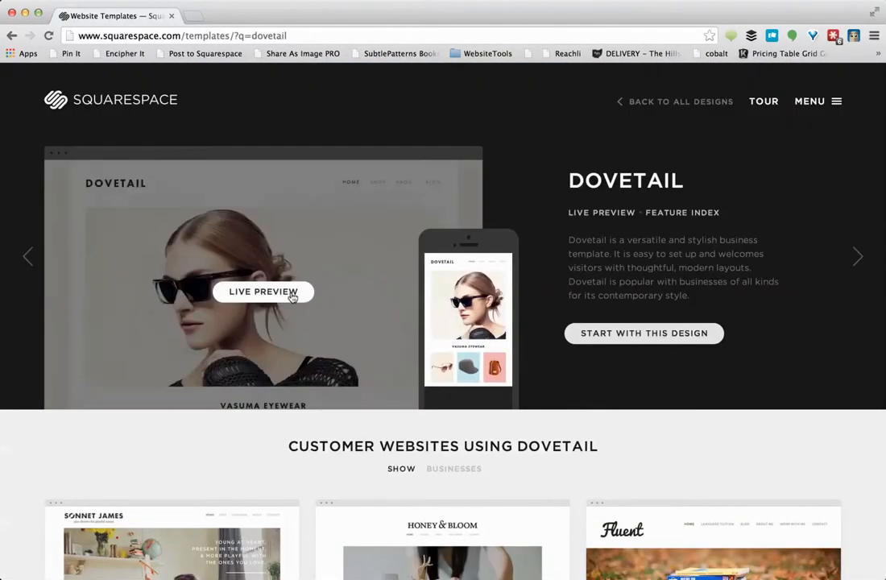
Live-preview Dovetail, browse its demo Shop page, then start a site from this design
click(292, 295)
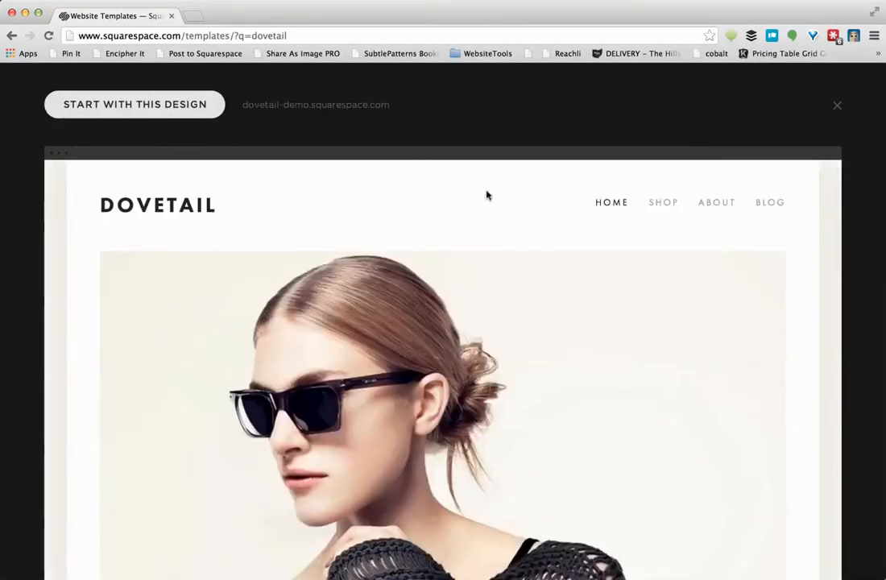
click(668, 204)
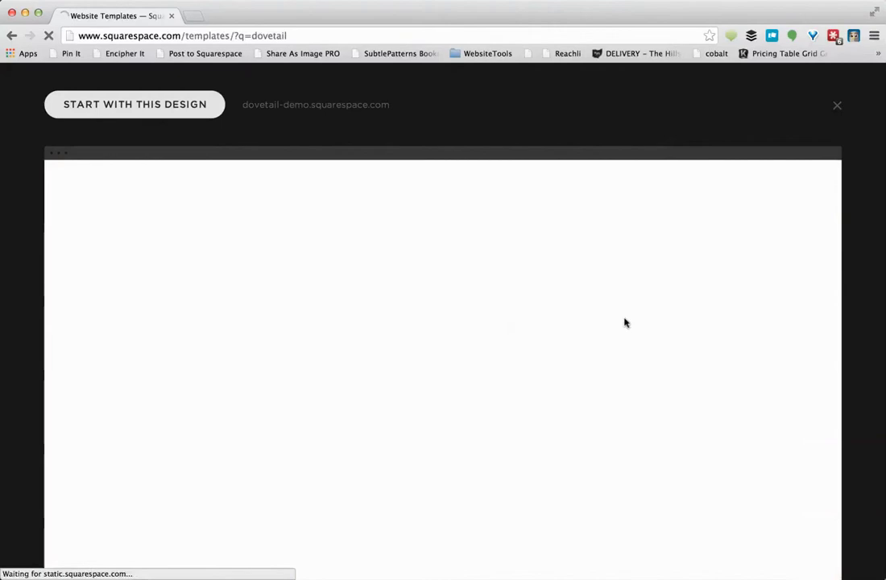
scroll(625, 322, down, 5)
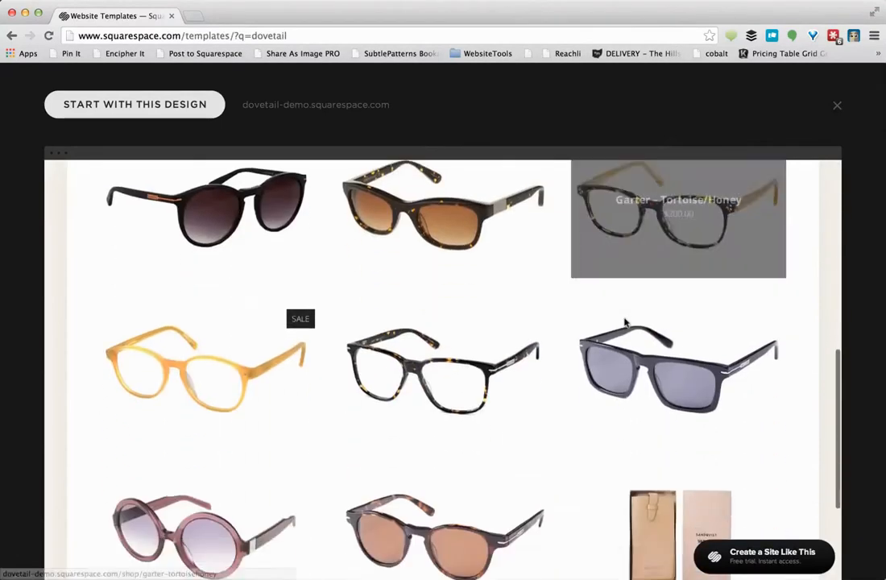
scroll(626, 318, down, 3)
scroll(626, 321, up, 10)
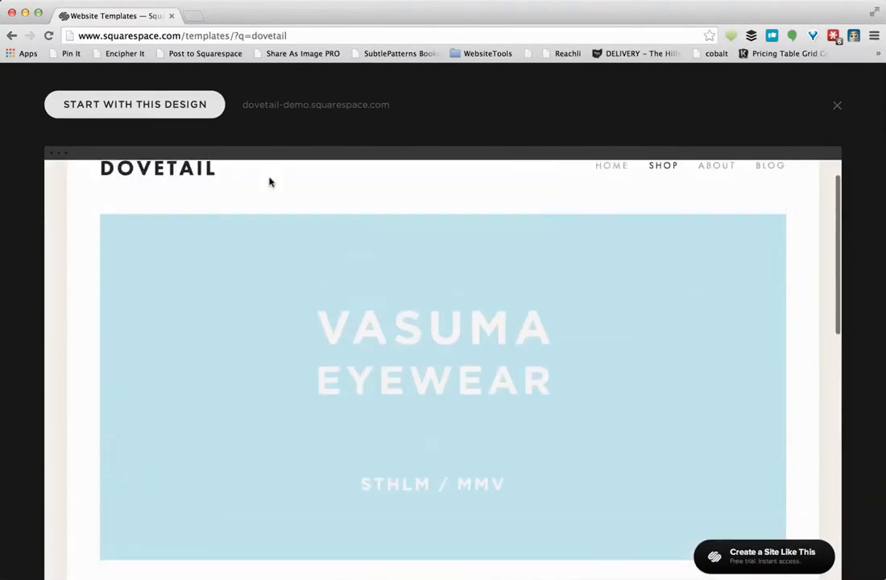
click(155, 108)
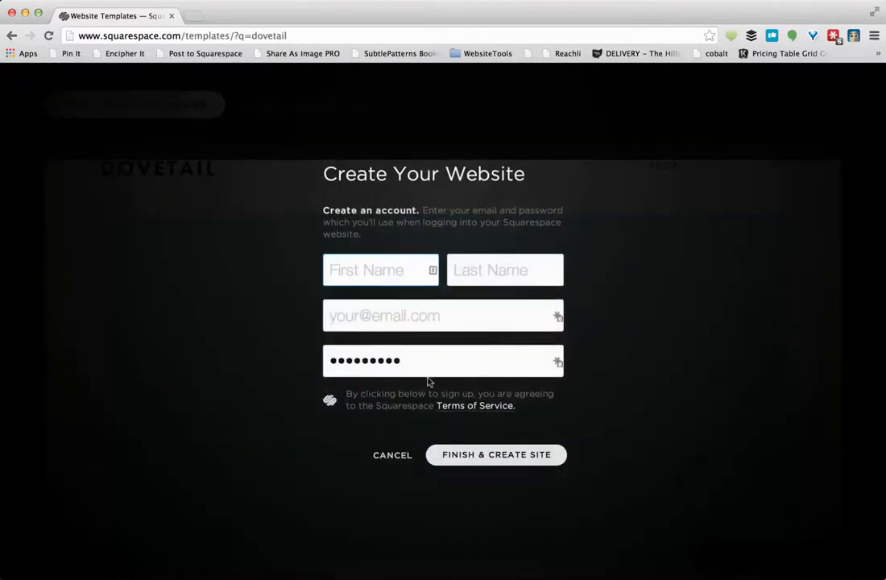
Fill the sign-up form with the owner's first name, last name and a password, then switch windows
key(Tab)
key(Tab)
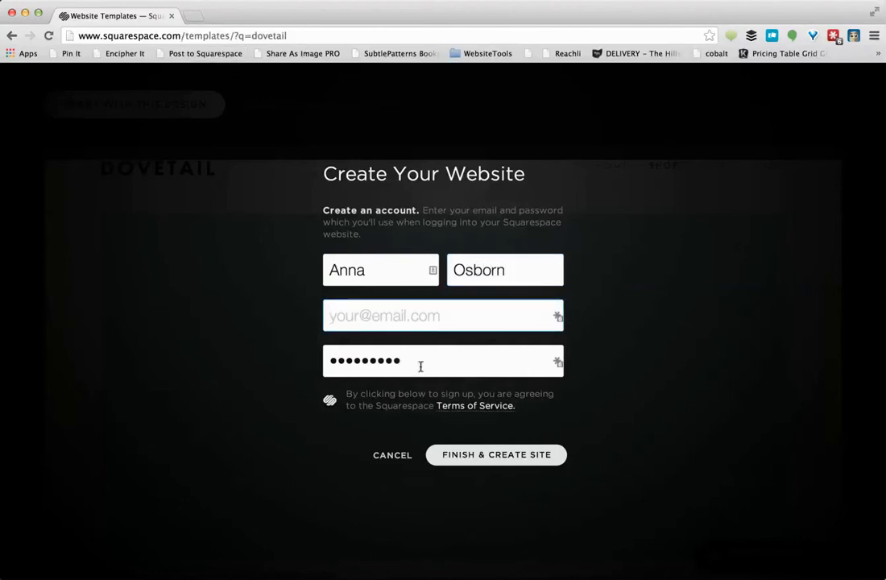
key(Tab)
text(••••••••)
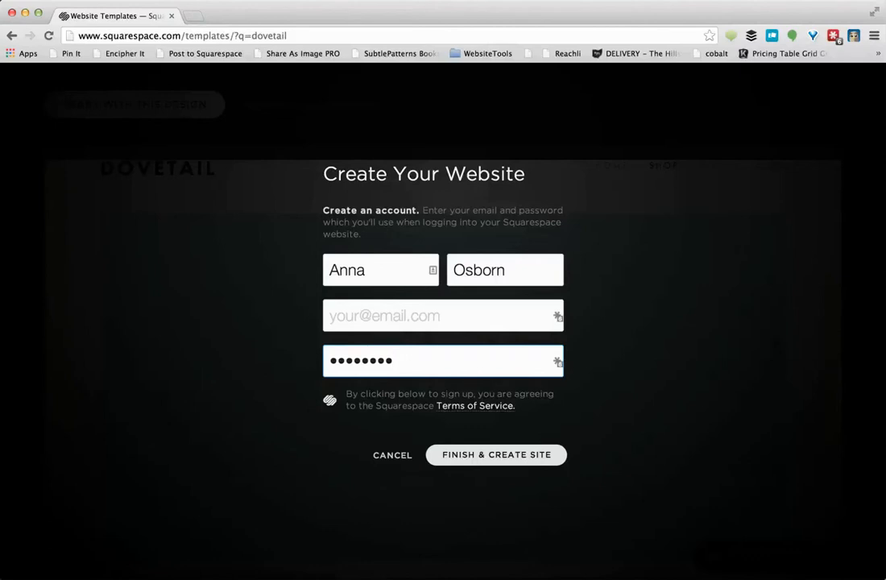
click(298, 0)
click(317, 142)
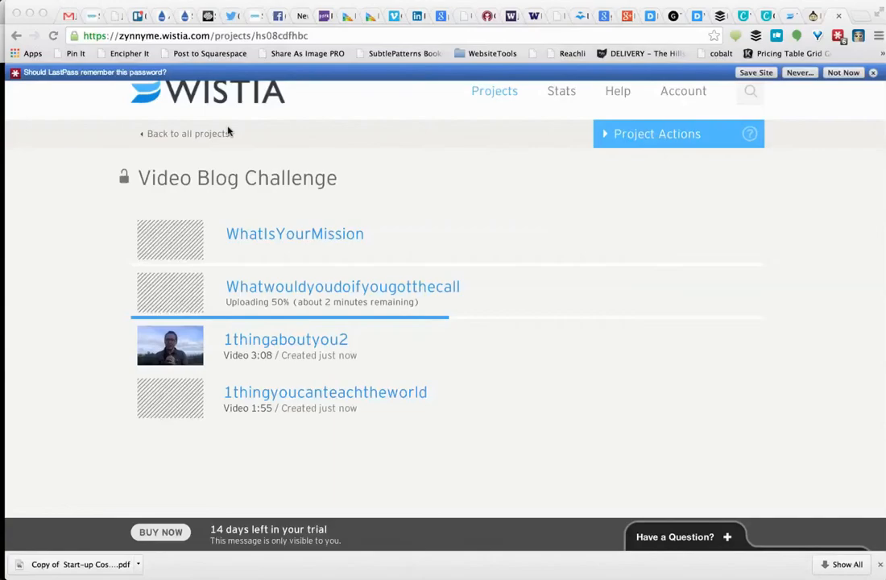
Search Gmail for the site owner's contact and select her e-mail address
click(63, 15)
text(/anna)
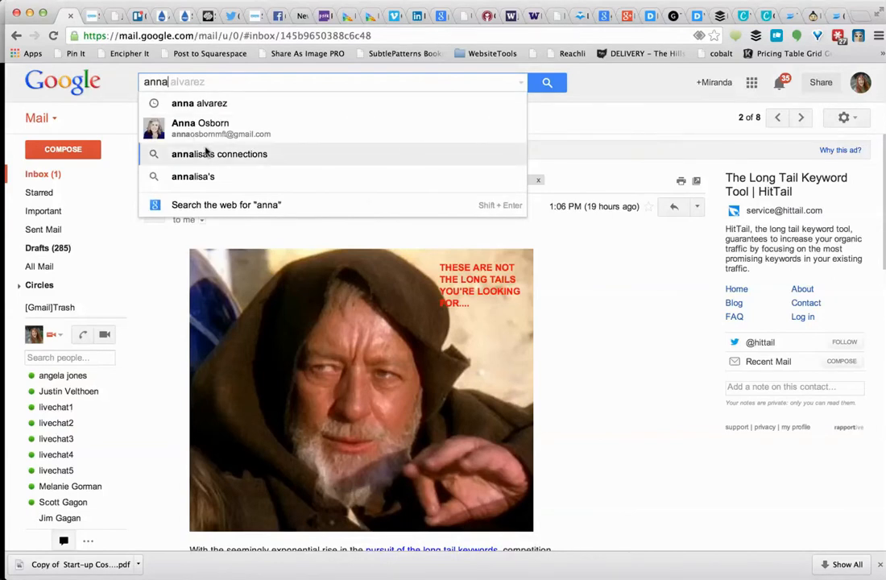
click(208, 132)
drag(276, 83, 131, 71)
key(super+c)
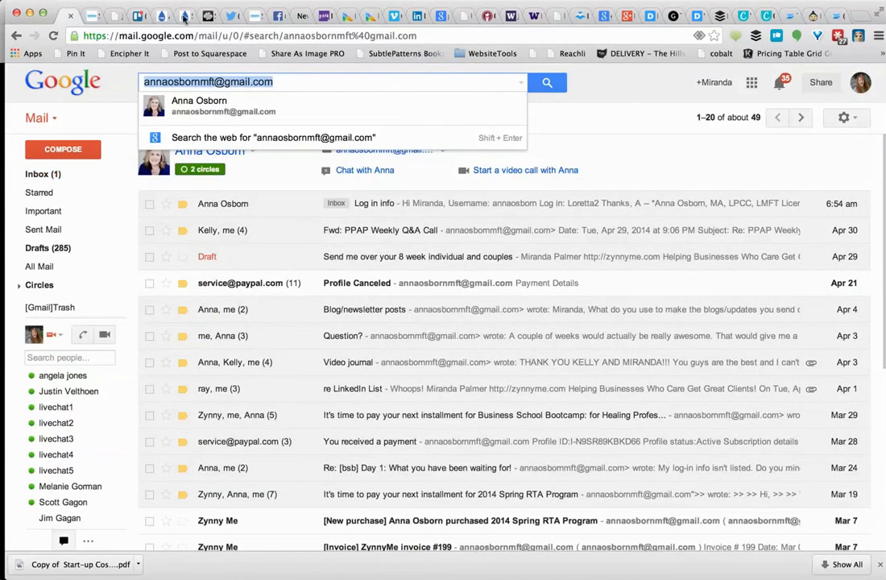
Return to the Squarespace sign-up window with the caret in the e-mail field
click(372, 16)
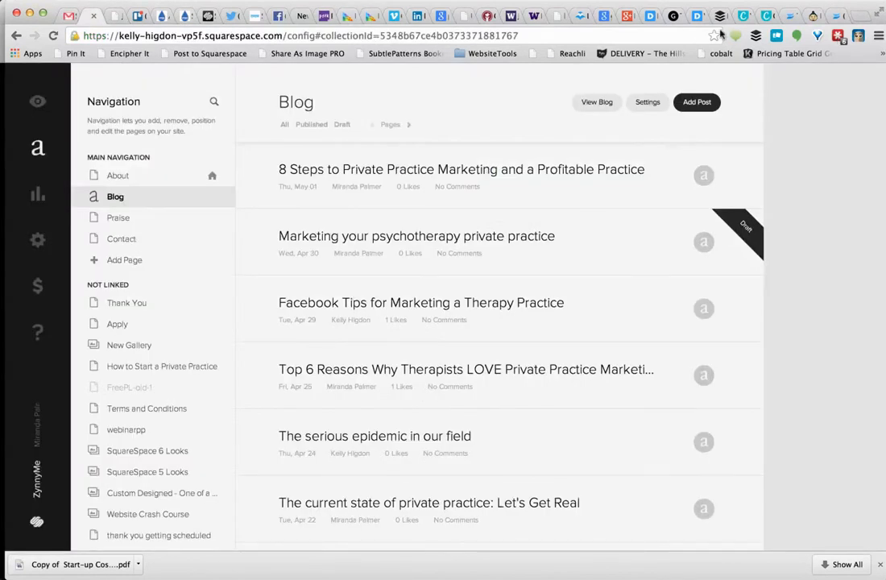
click(250, 0)
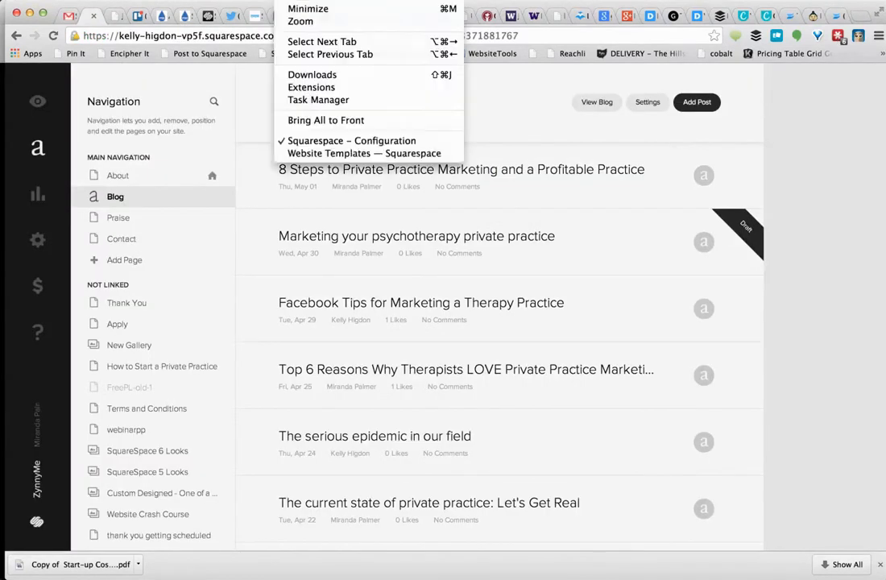
click(310, 152)
click(395, 320)
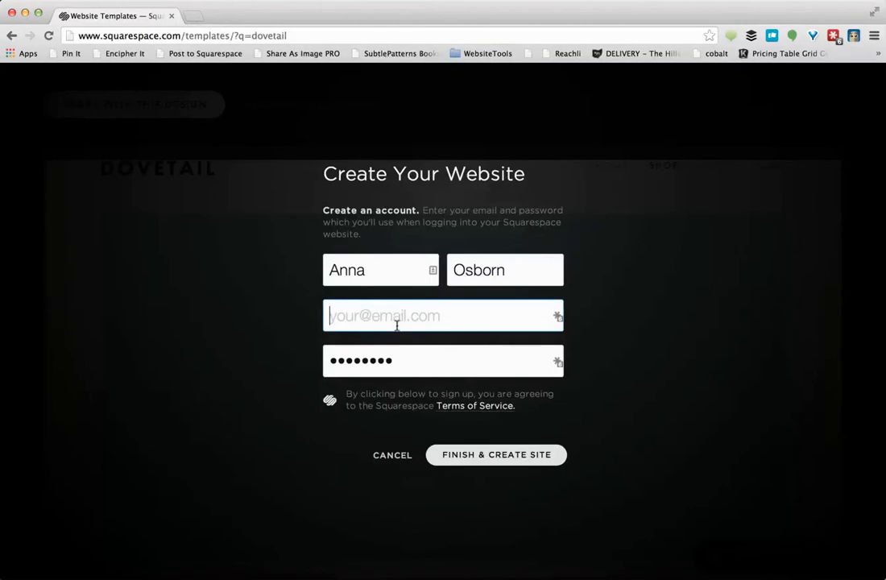
Paste the owner's e-mail address and finish creating the Dovetail site
key(super+v)
click(472, 457)
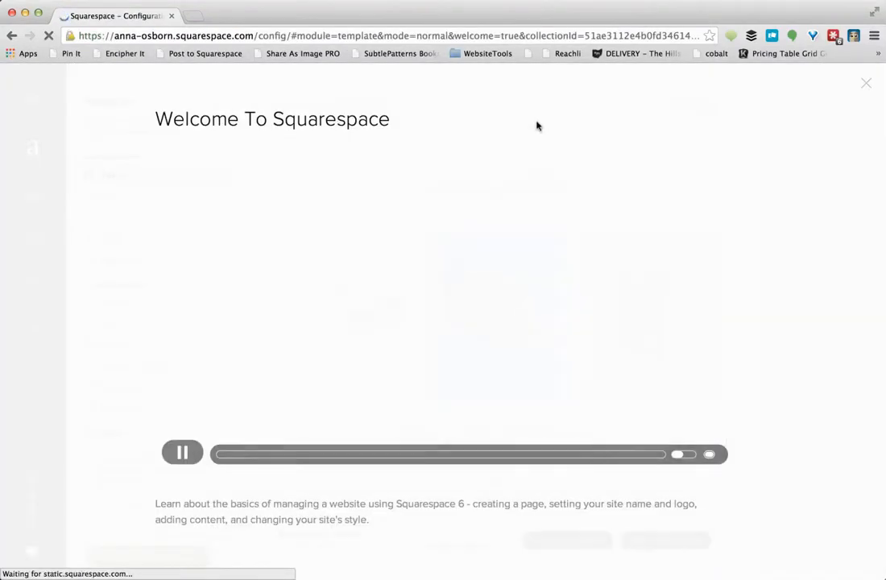
Dismiss the welcome video and tip, then open Settings > Import / Export
click(866, 84)
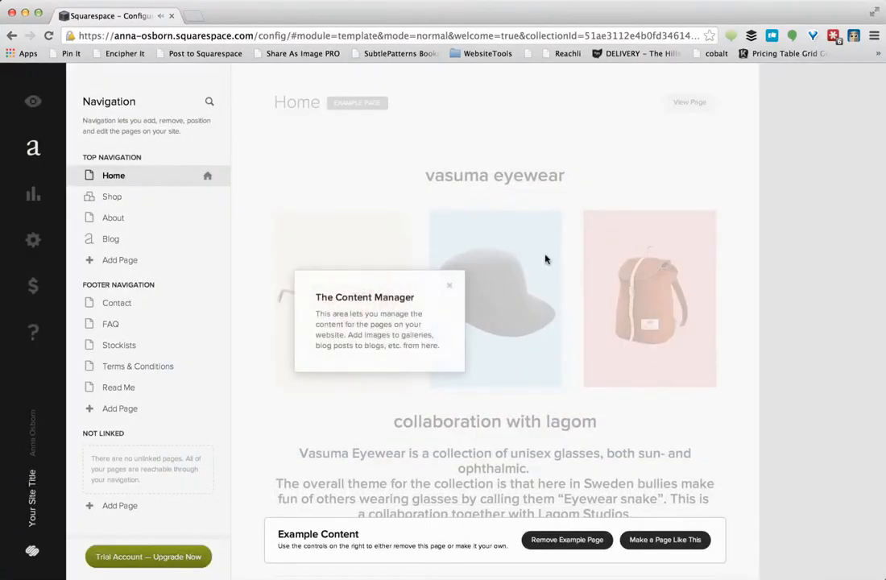
click(448, 287)
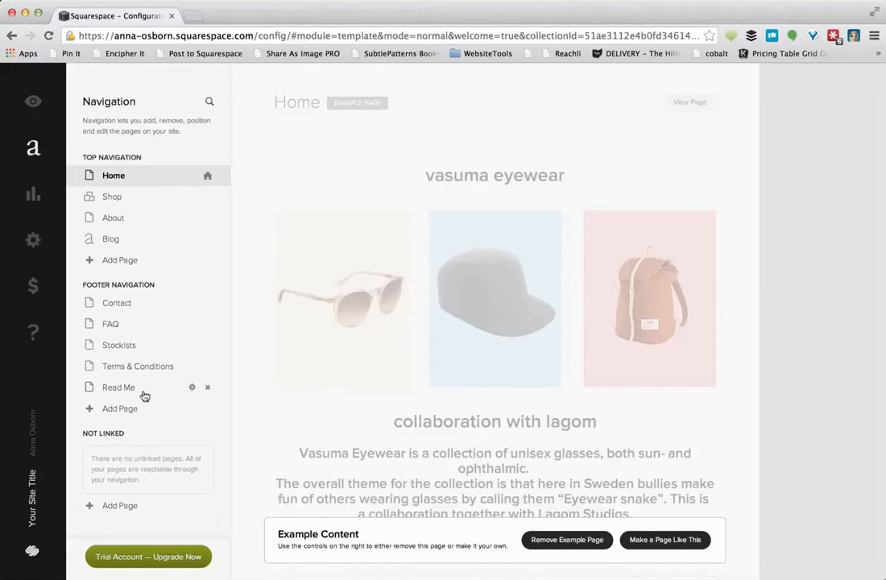
click(33, 241)
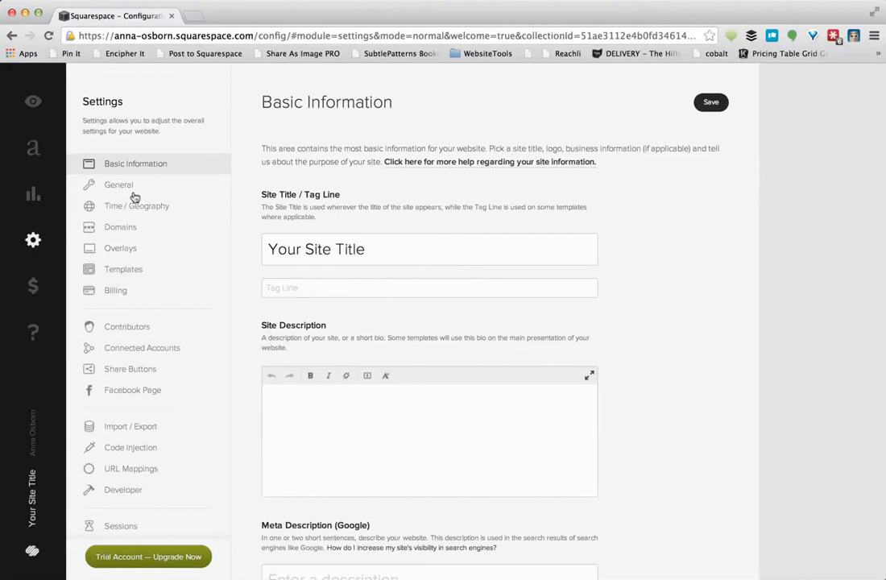
click(127, 428)
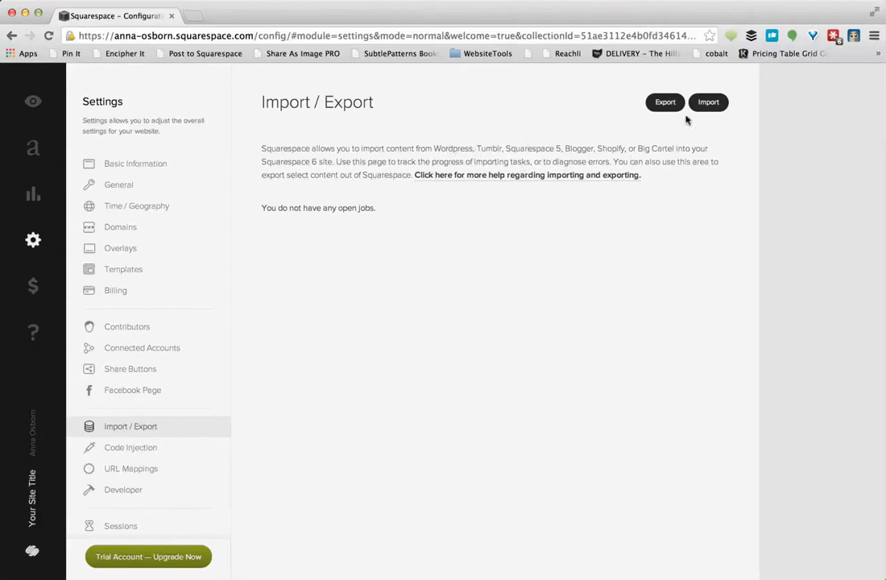
Import from the V5 source using the Squarespace 5 login and password, then begin the import
click(706, 103)
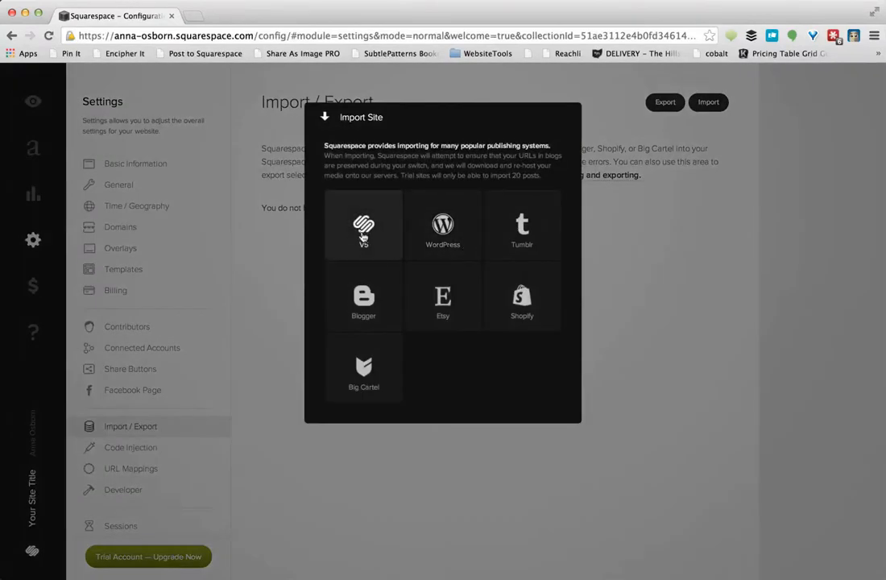
click(634, 248)
click(708, 105)
click(362, 226)
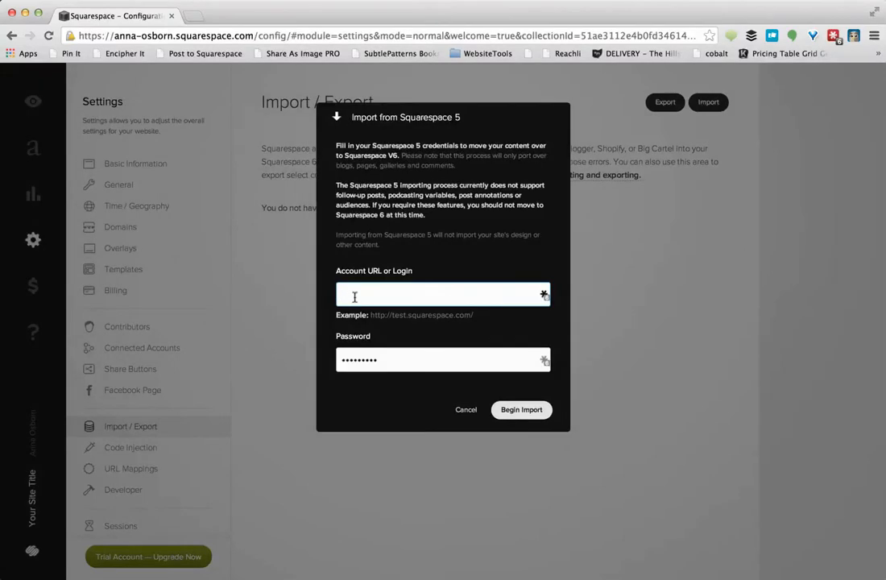
key(Tab)
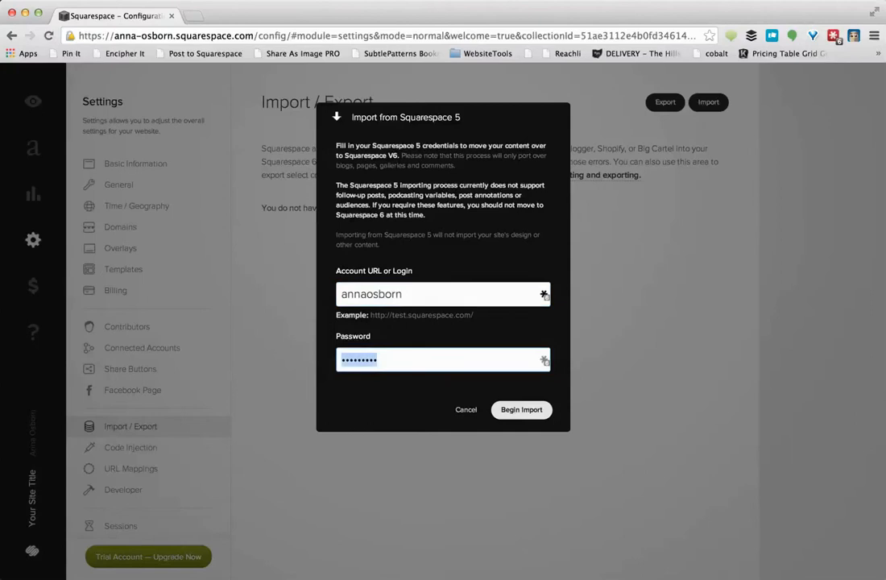
key(super+v)
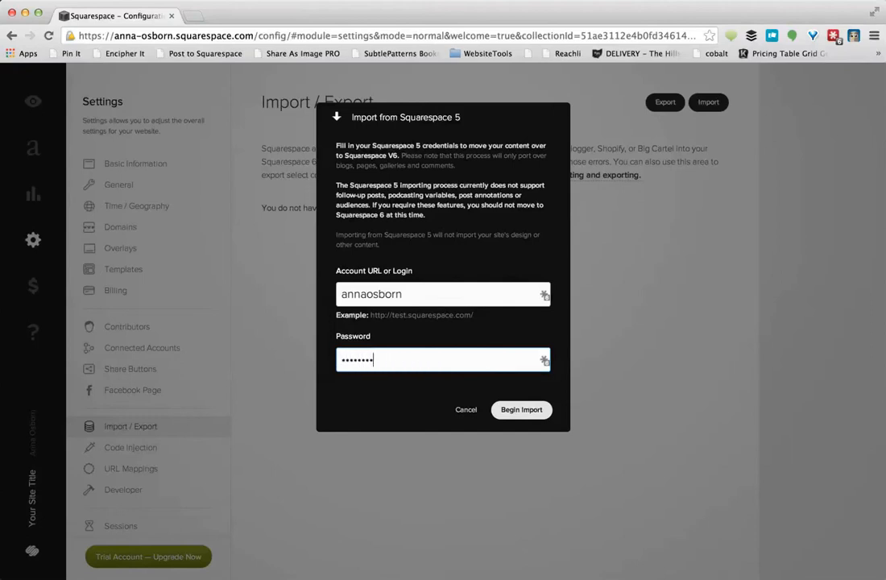
click(540, 410)
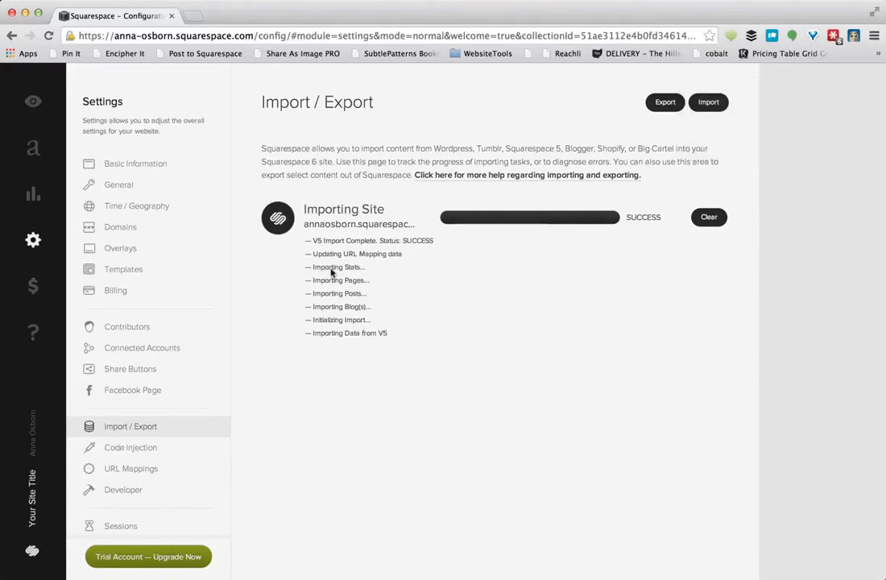
click(155, 558)
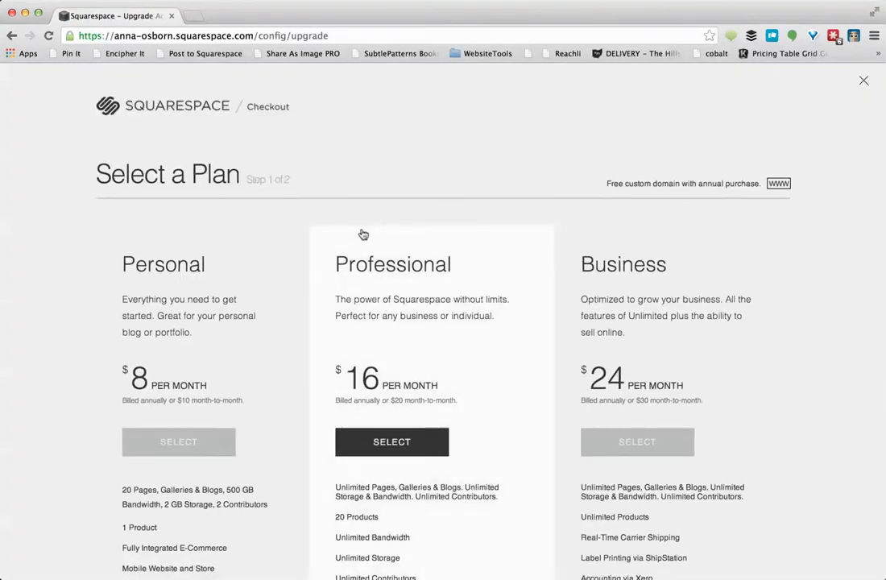
scroll(372, 417, down, 3)
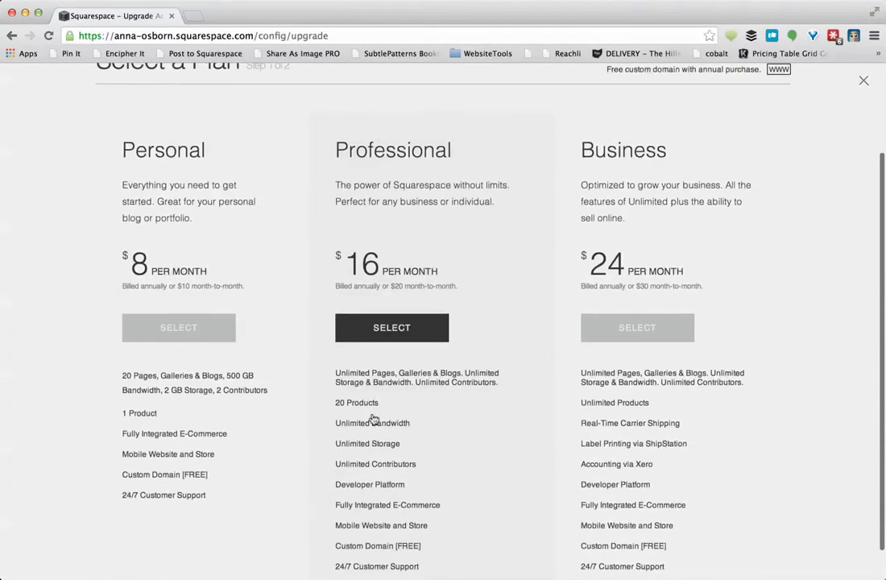
click(388, 336)
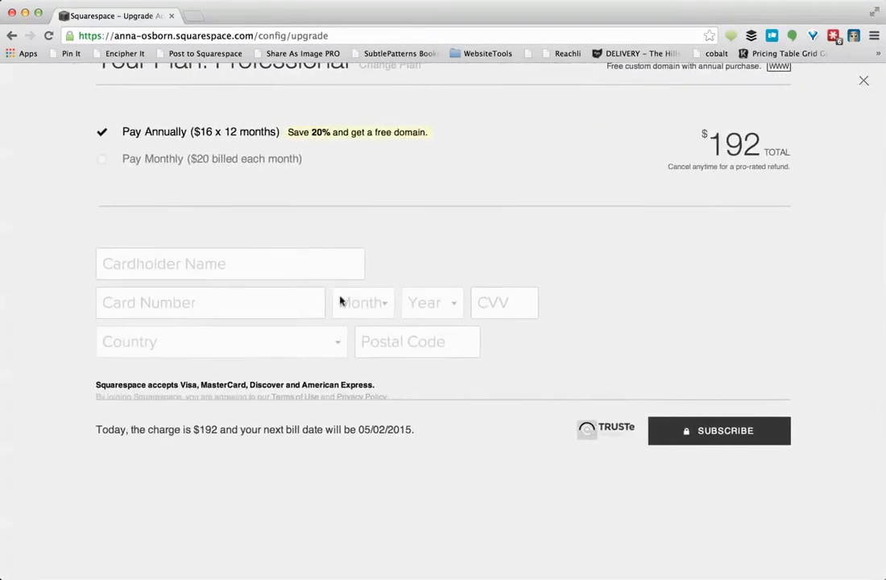
scroll(249, 220, down, 1)
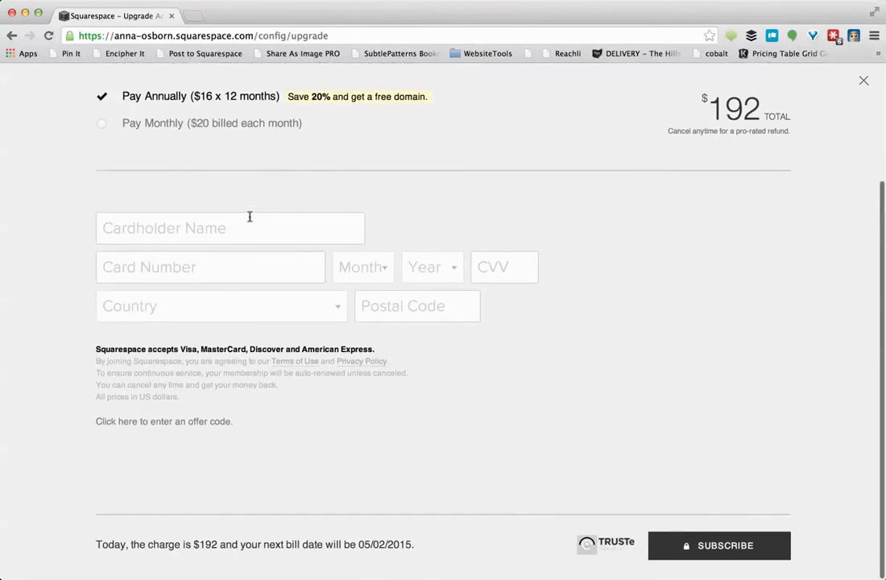
scroll(250, 221, up, 1)
scroll(250, 221, down, 1)
scroll(249, 220, up, 3)
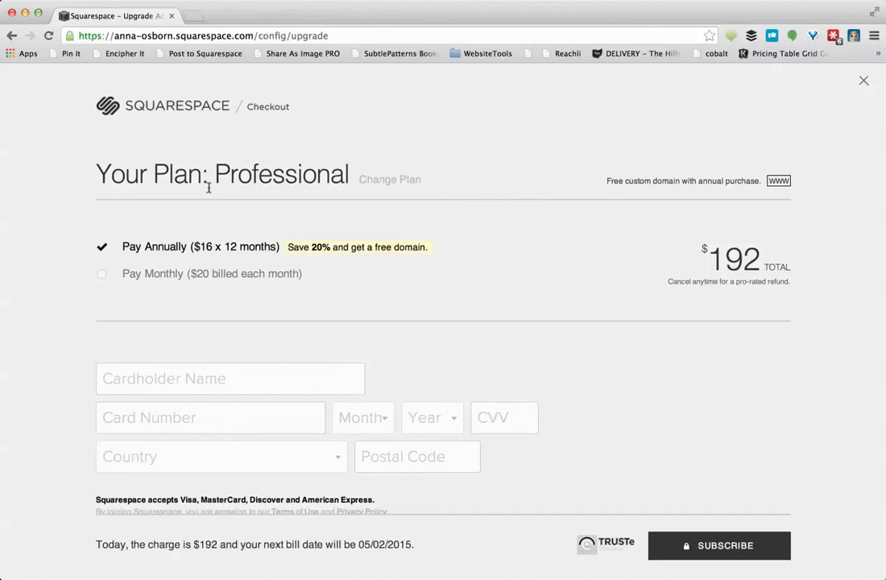
scroll(239, 313, down, 4)
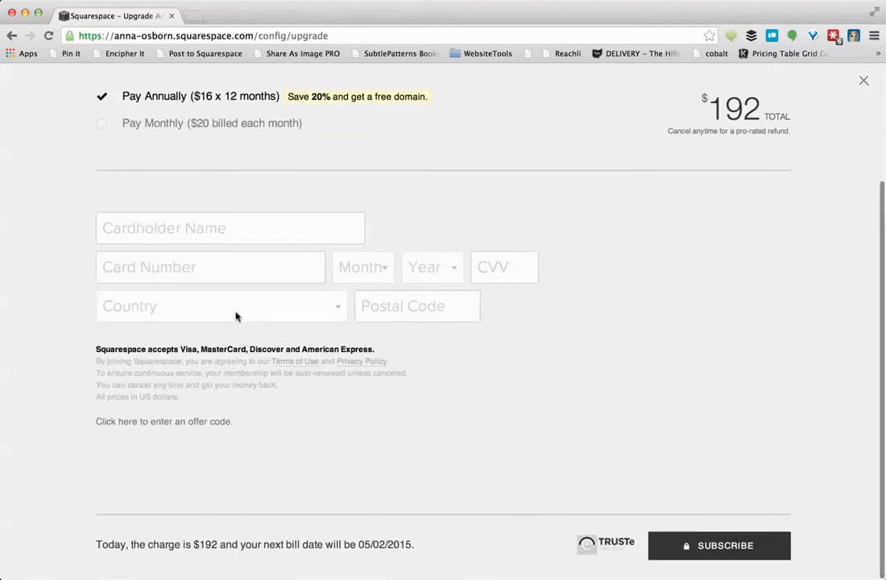
click(207, 429)
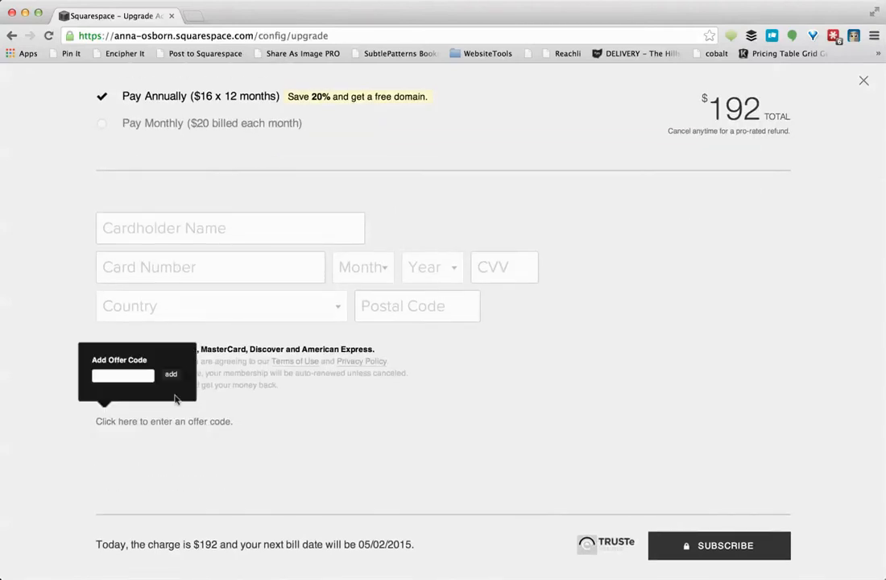
scroll(324, 461, up, 4)
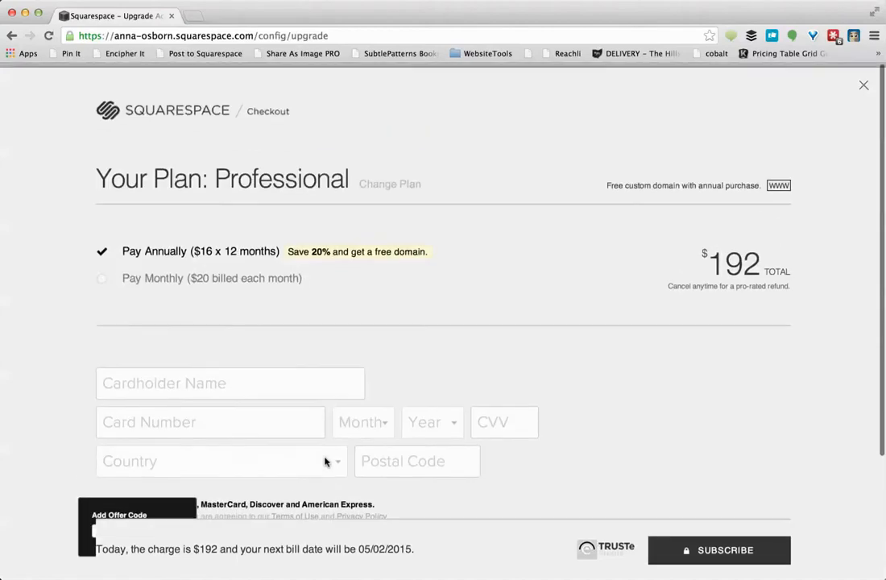
click(13, 36)
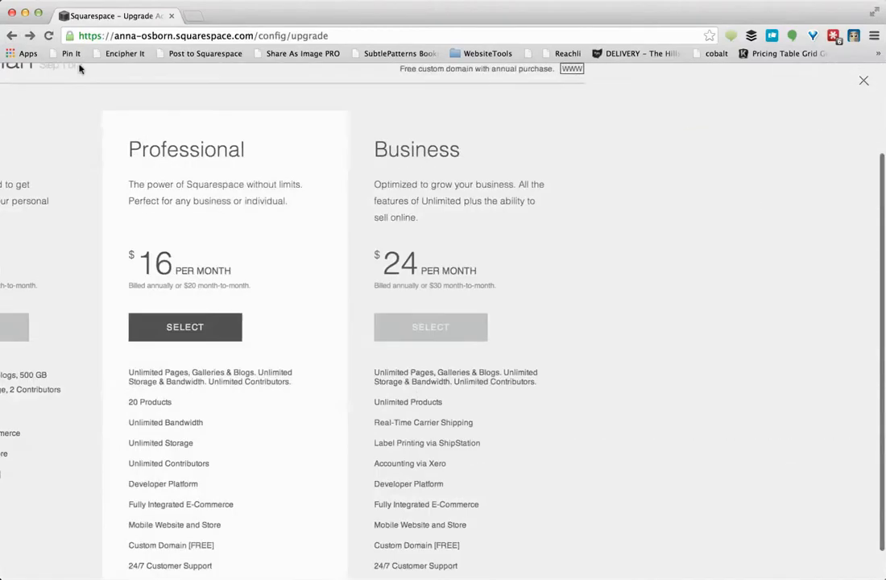
scroll(336, 332, down, 3)
scroll(336, 333, up, 4)
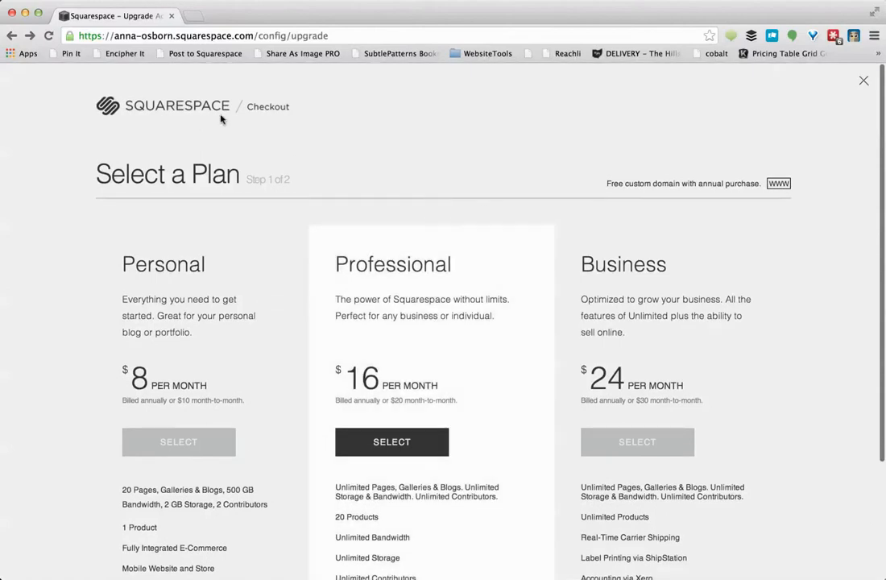
click(11, 35)
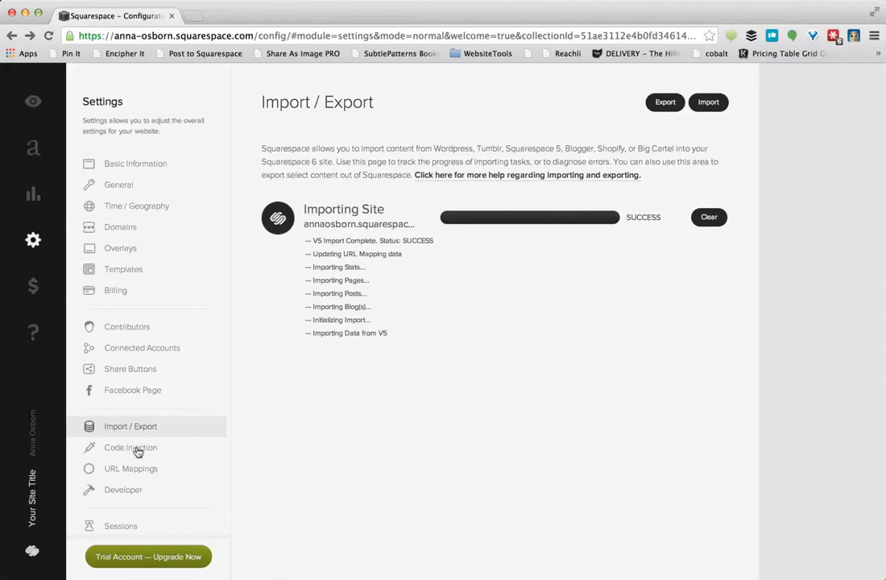
scroll(138, 451, down, 3)
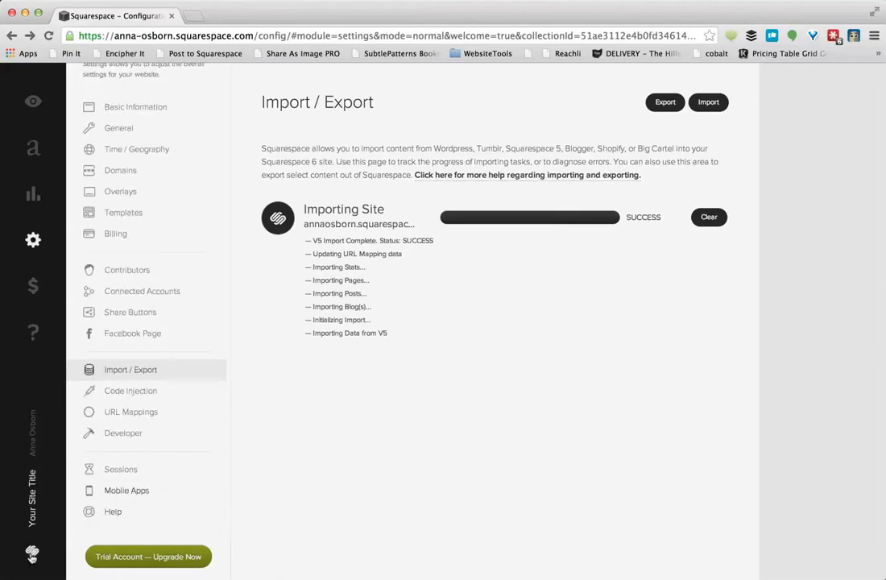
Link the site's billing to the Squarespace 5 account with its login and password
click(32, 555)
click(315, 462)
click(117, 234)
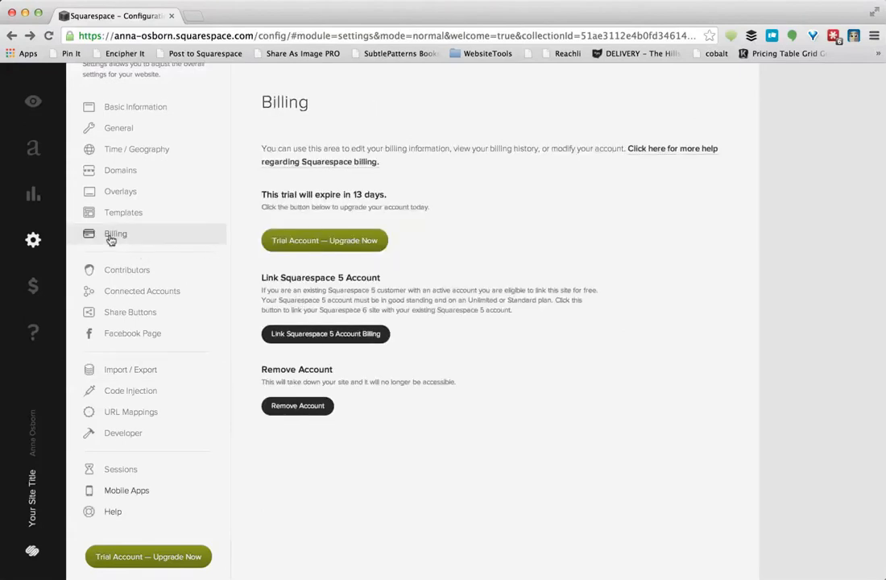
click(297, 338)
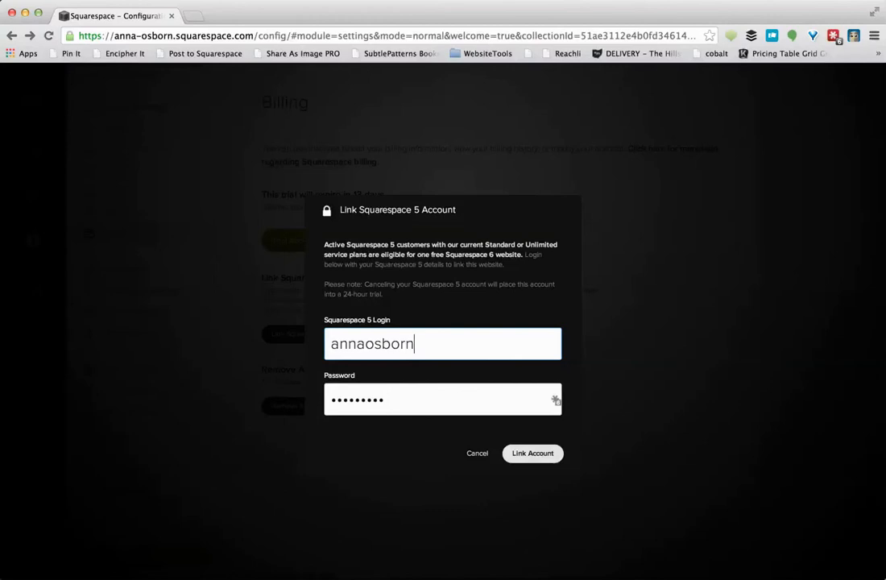
key(Tab)
text(•)
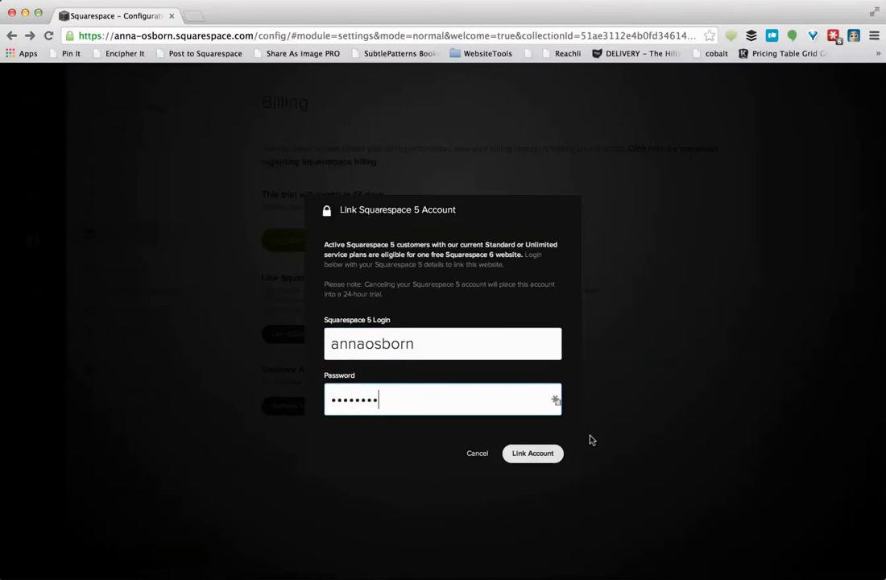
click(533, 454)
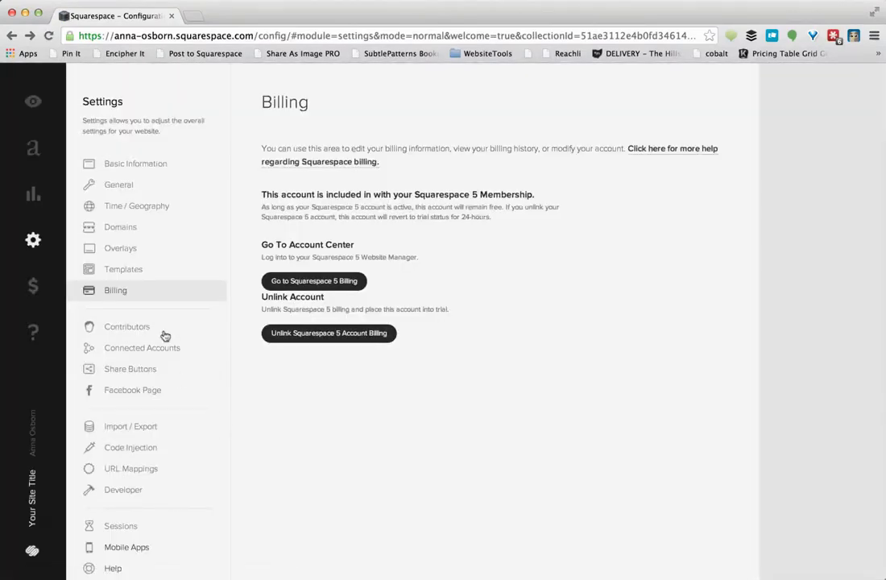
click(35, 157)
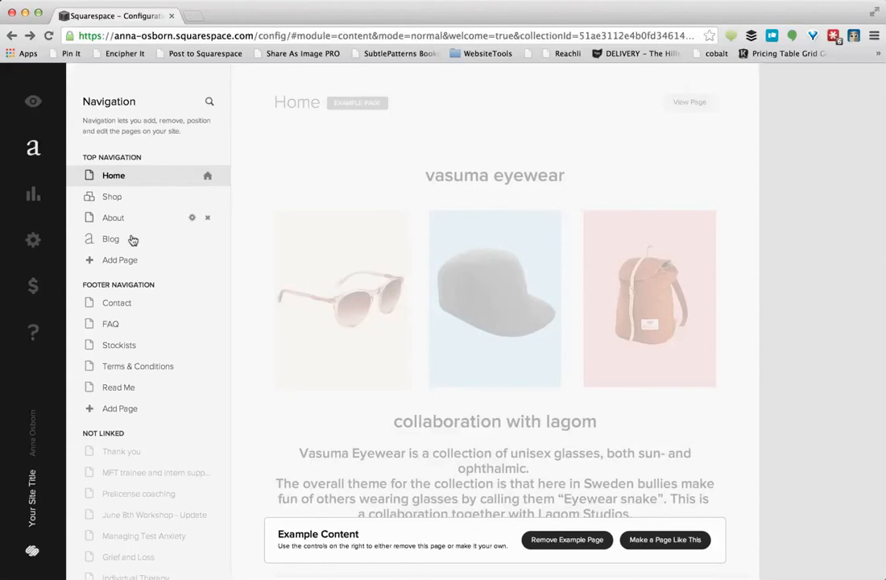
Open the imported Blog page under Not Linked and scroll its post list
scroll(307, 292, down, 5)
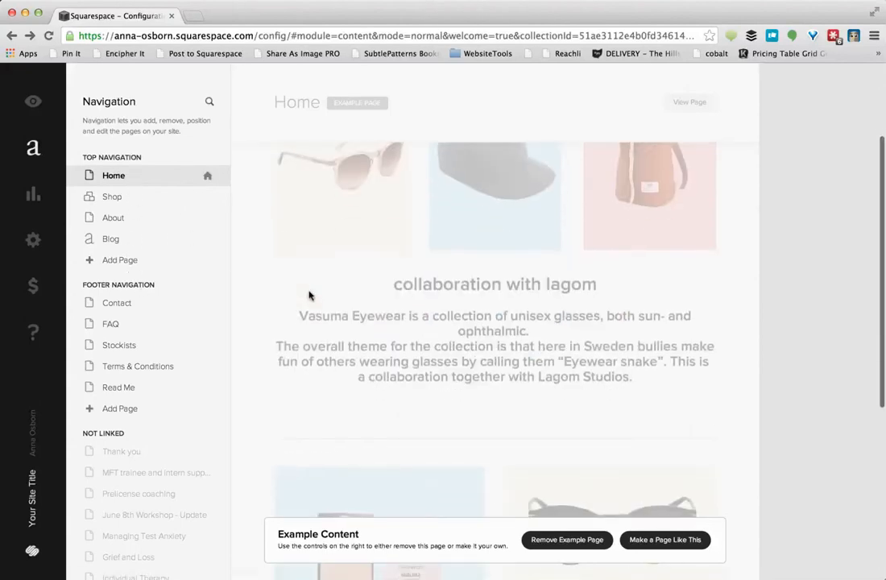
scroll(309, 295, up, 1)
scroll(123, 391, down, 7)
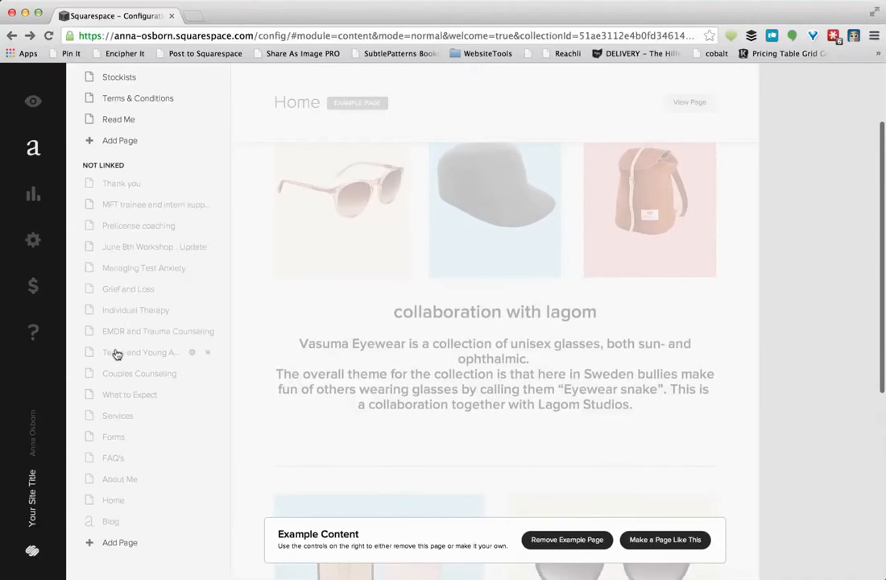
click(112, 525)
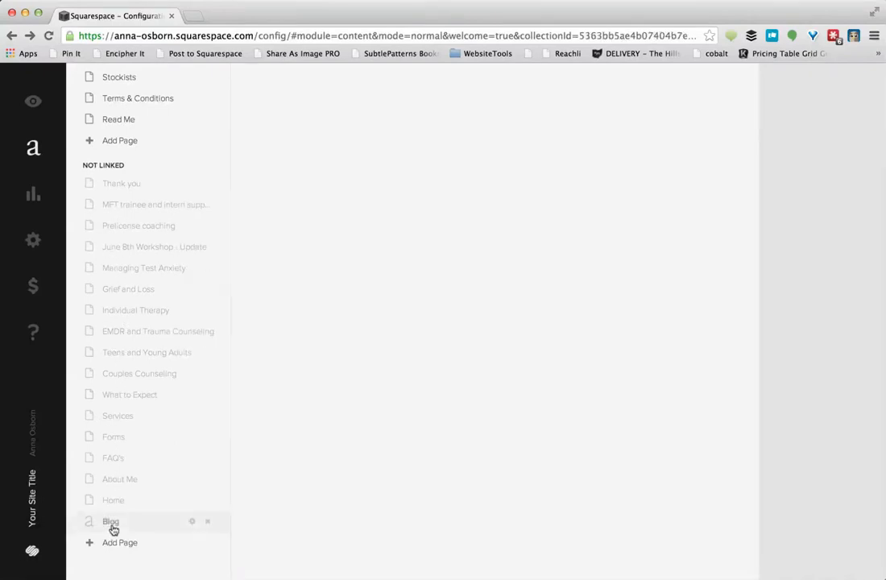
scroll(450, 261, down, 5)
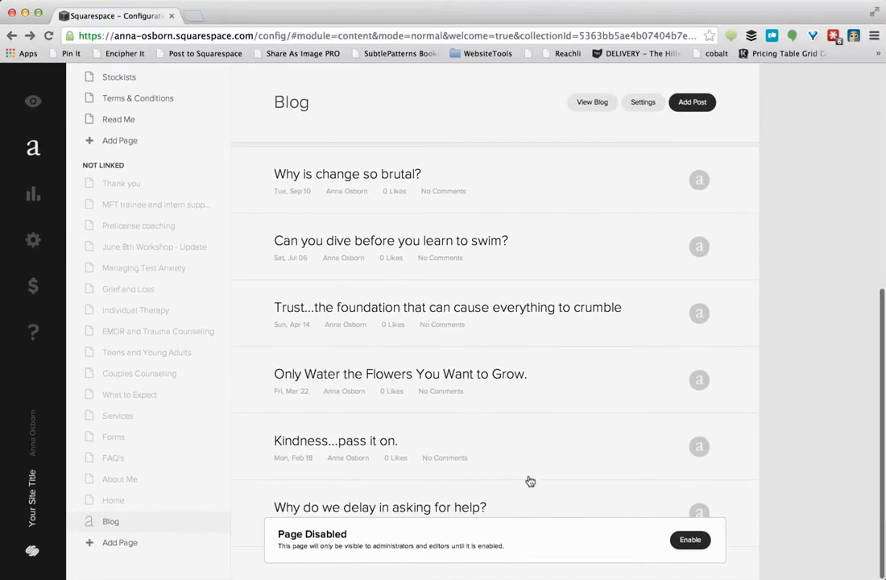
Enable the imported Blog and About Me pages, also opening Home and FAQ's
click(686, 542)
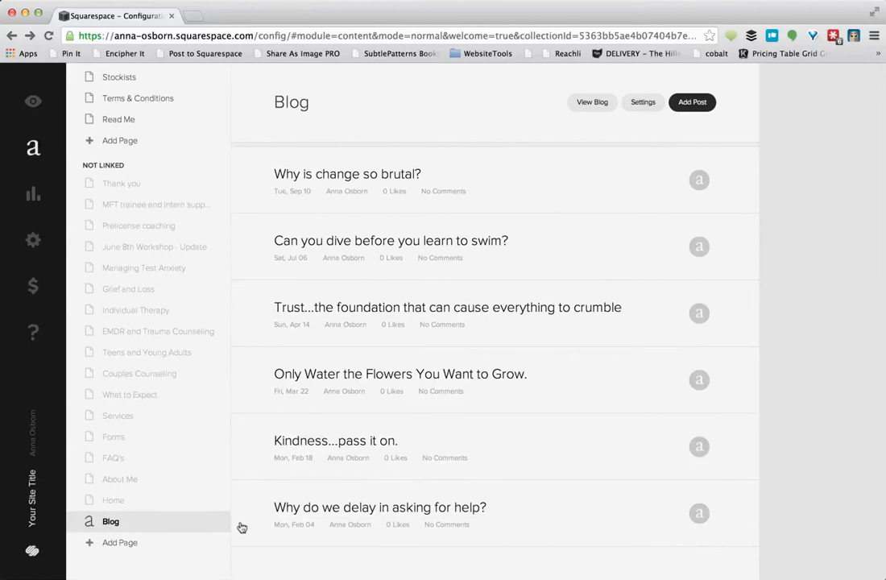
click(191, 505)
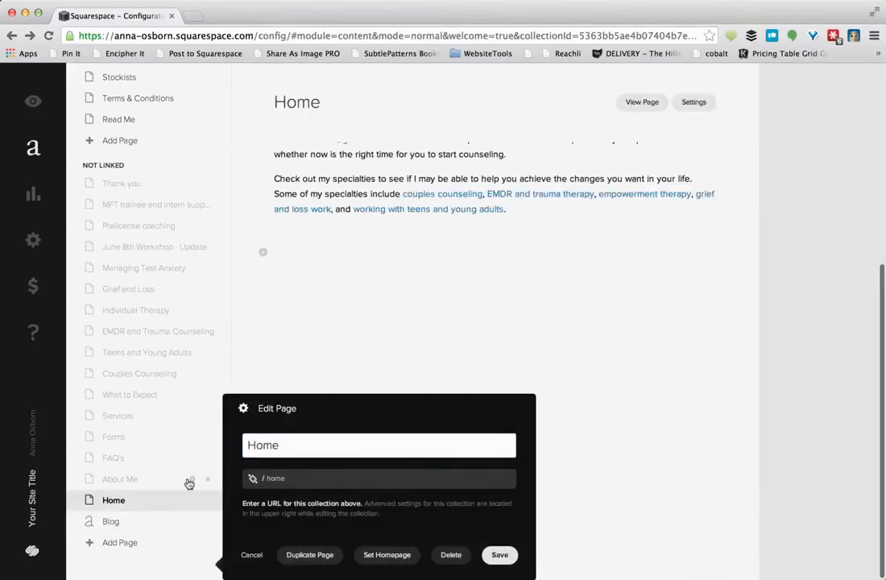
click(134, 481)
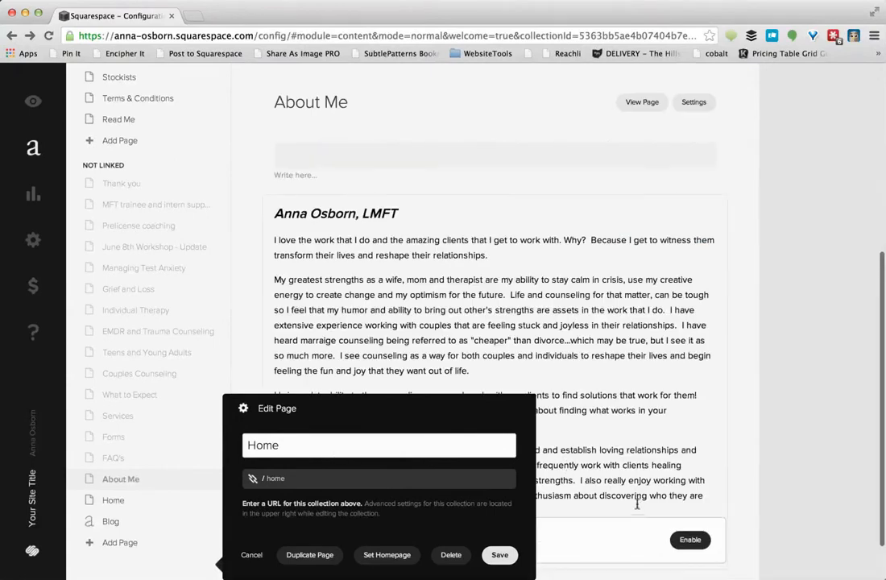
click(689, 541)
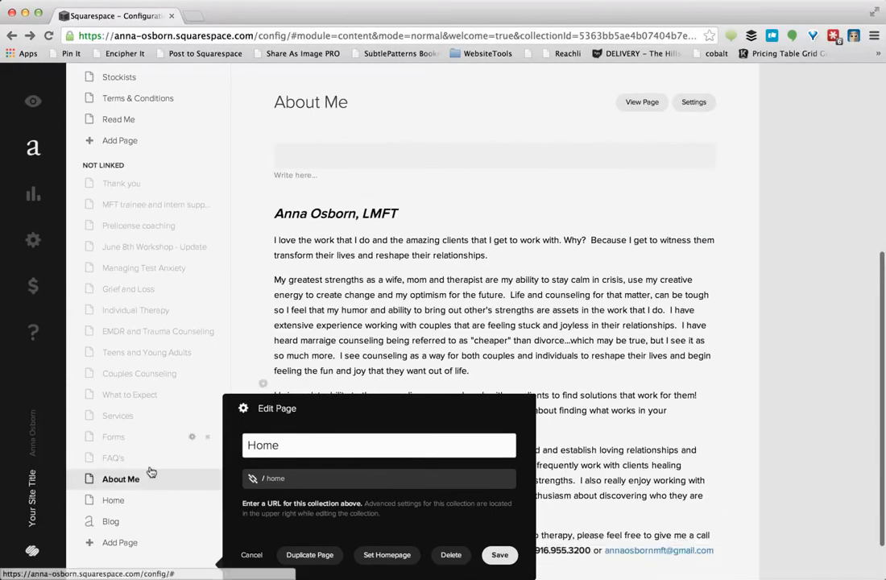
click(117, 457)
Open Forms, cancel the Home Edit Page dialog, and enable the Services page
mouse_move(705, 528)
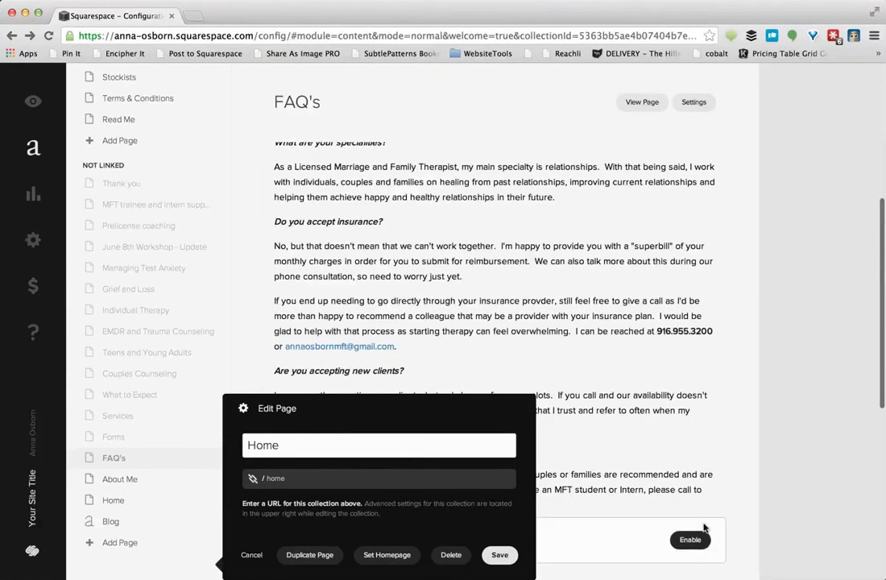
click(138, 435)
mouse_move(583, 489)
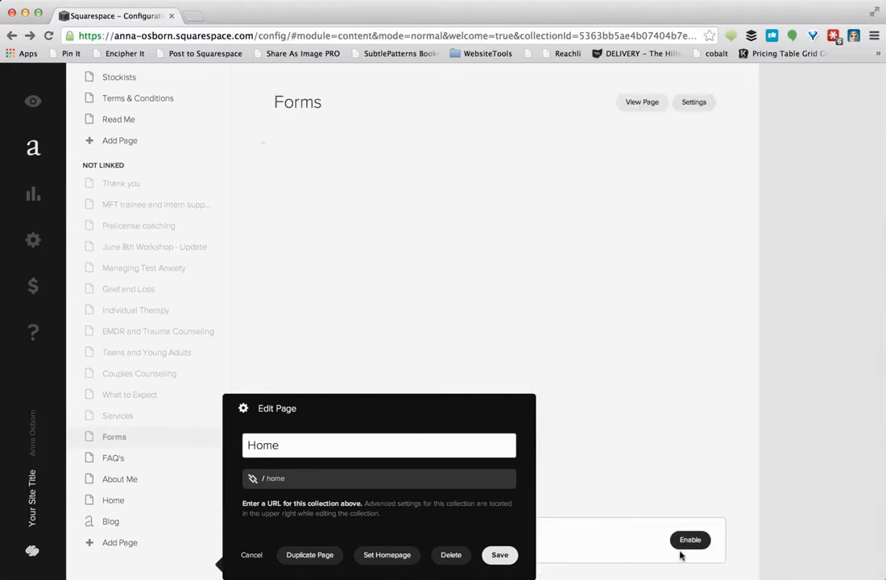
click(253, 558)
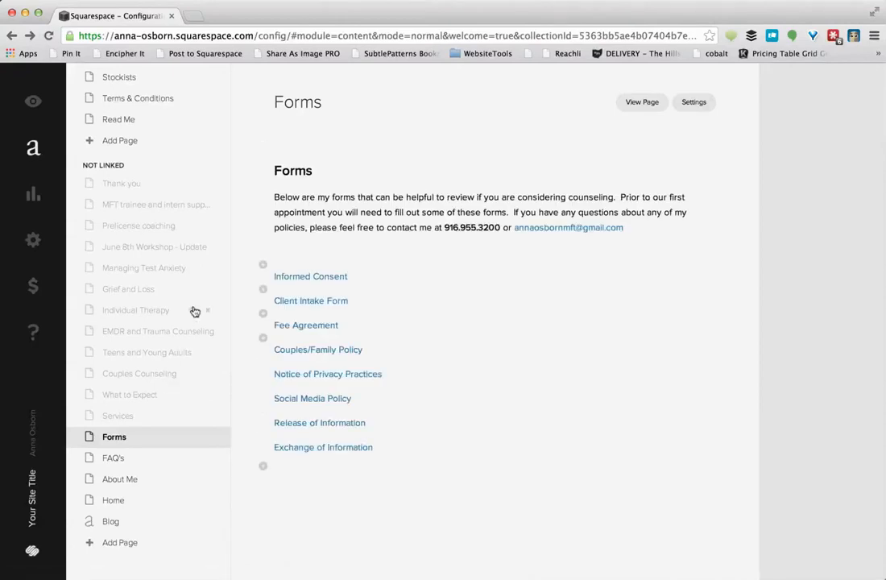
scroll(194, 312, up, 5)
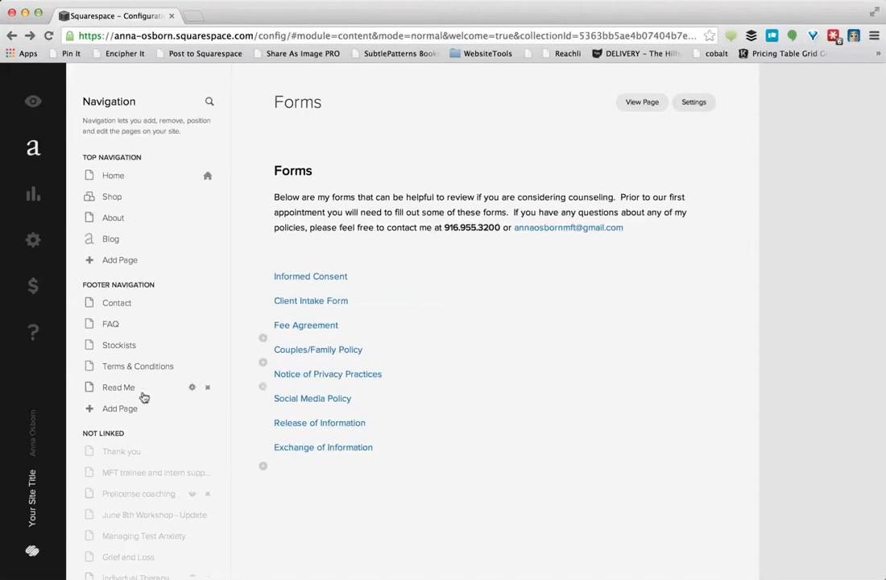
scroll(141, 415, down, 5)
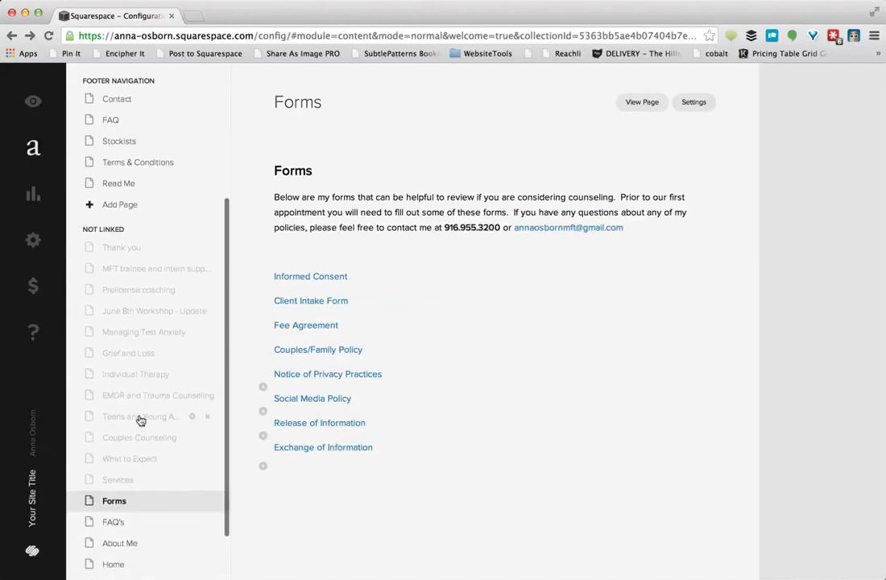
click(121, 477)
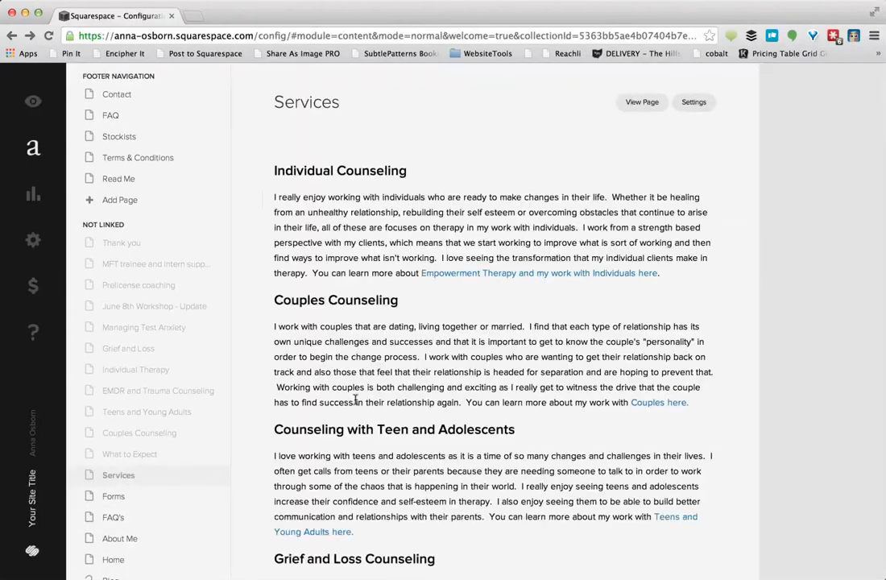
click(689, 550)
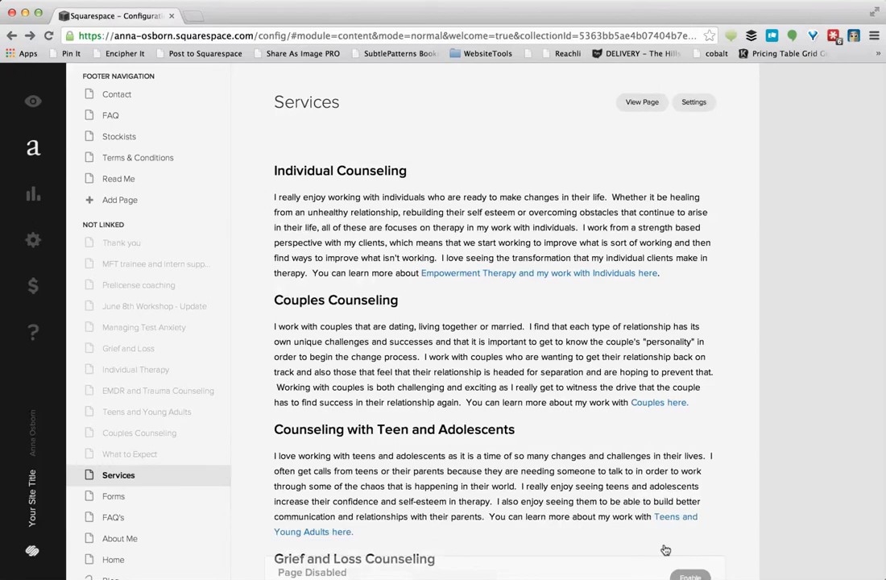
scroll(183, 492, down, 2)
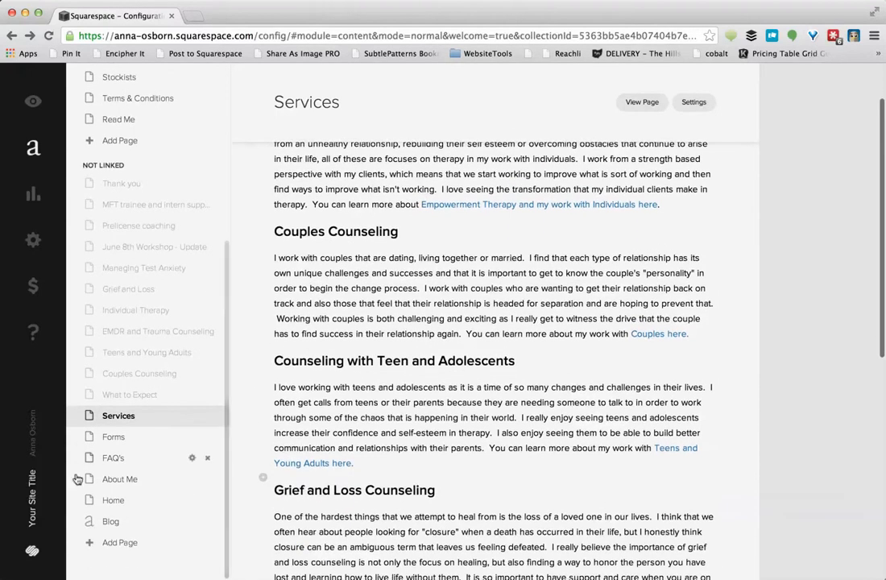
Move the imported Home into top navigation and the demo Home, Shop, About and Blog to Not Linked
drag(117, 506, 74, 81)
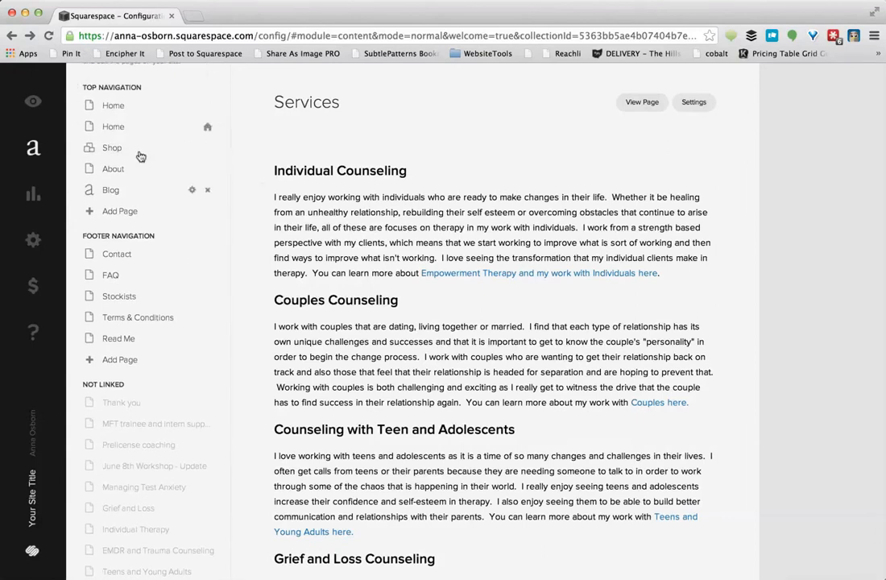
drag(149, 133, 115, 402)
drag(114, 127, 117, 387)
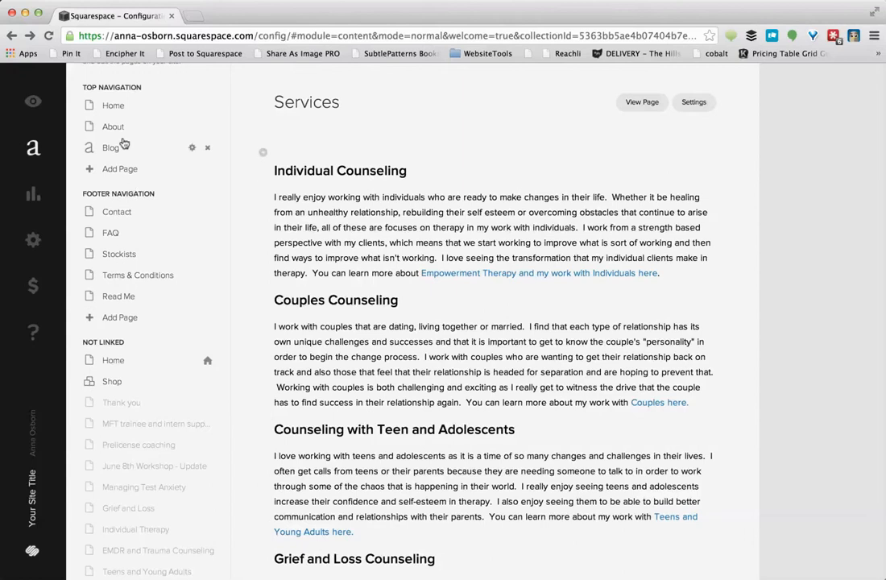
drag(117, 136, 104, 376)
drag(113, 297, 110, 367)
drag(113, 129, 104, 381)
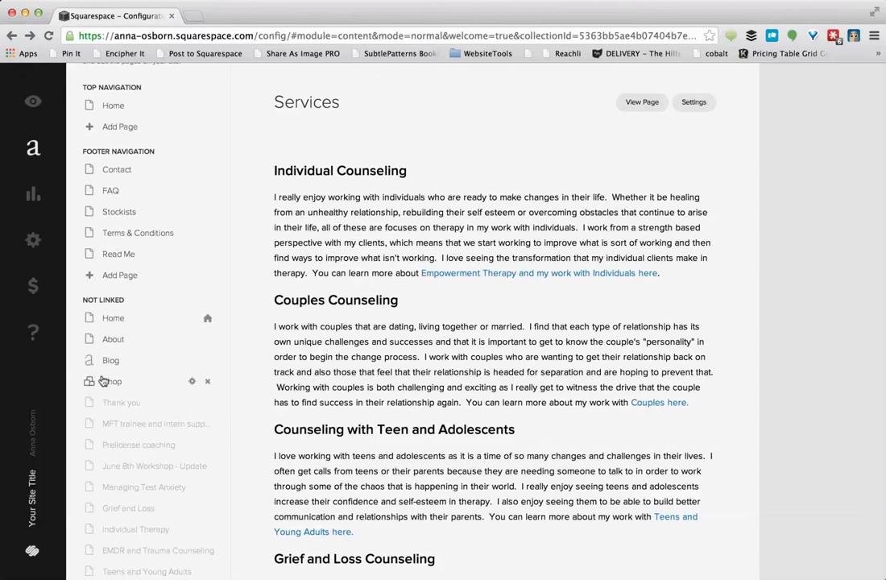
Add Services, FAQ's and Forms to the top navigation beneath Home
scroll(129, 468, down, 5)
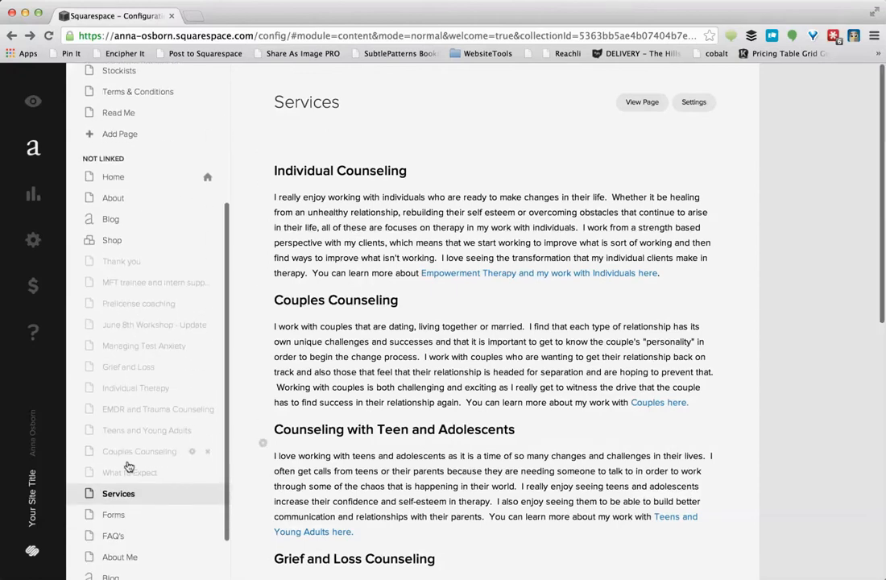
drag(140, 441, 114, 105)
scroll(128, 91, up, 2)
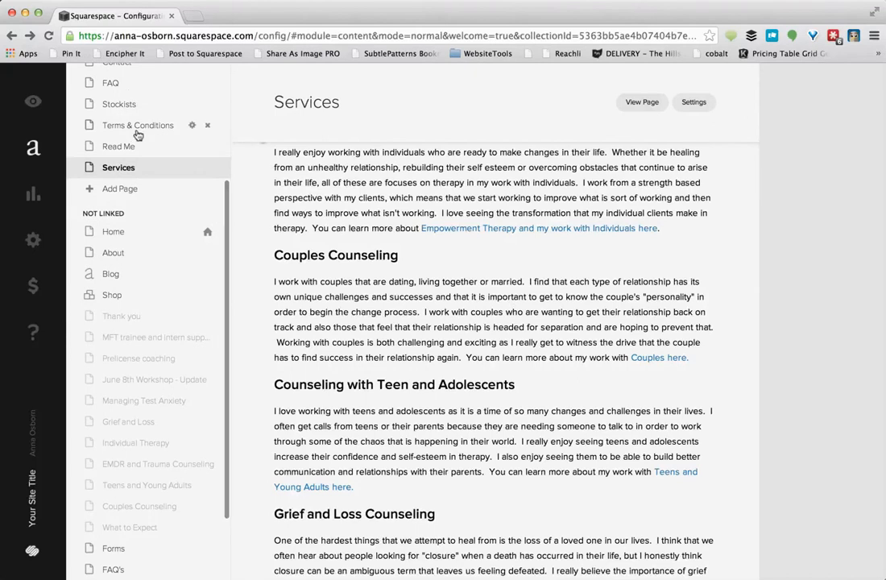
scroll(137, 134, up, 3)
drag(118, 256, 110, 97)
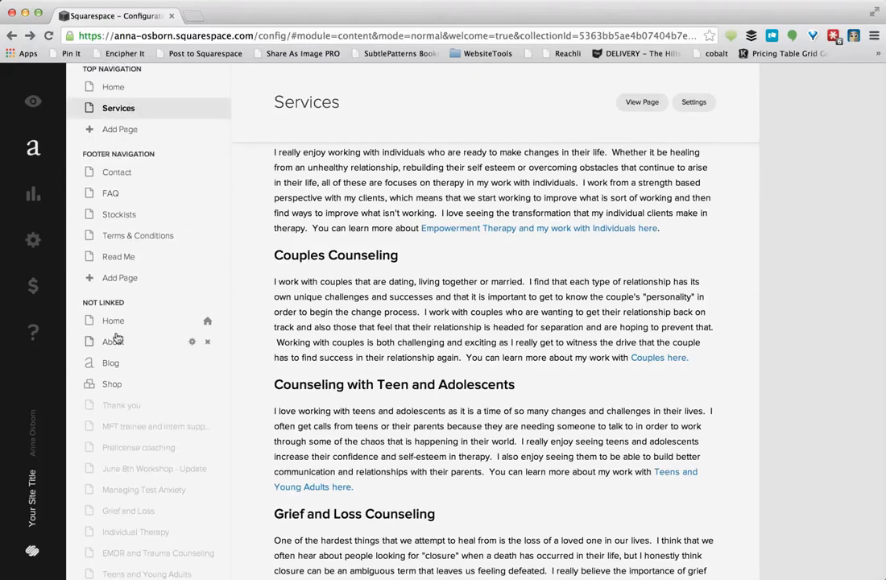
scroll(116, 338, down, 5)
drag(114, 487, 89, 91)
scroll(105, 224, down, 5)
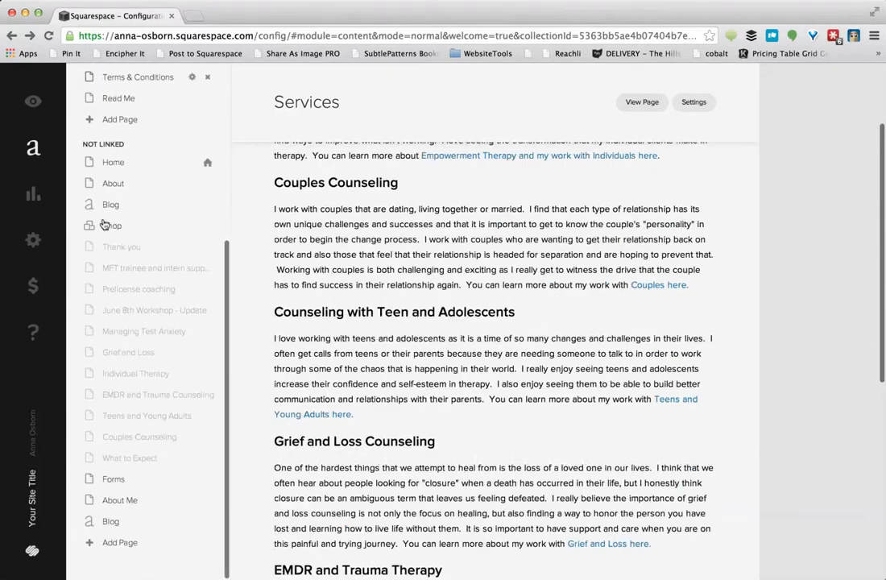
drag(112, 479, 83, 90)
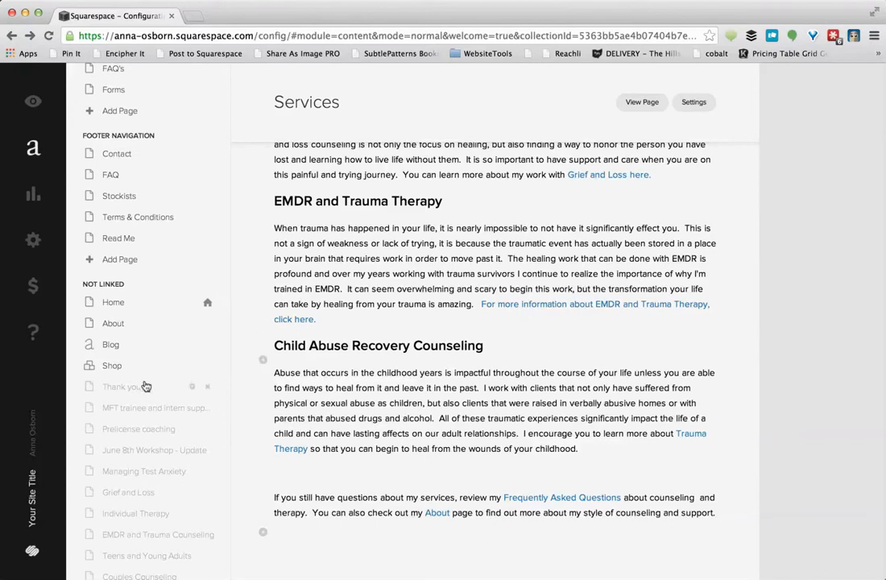
scroll(145, 387, down, 2)
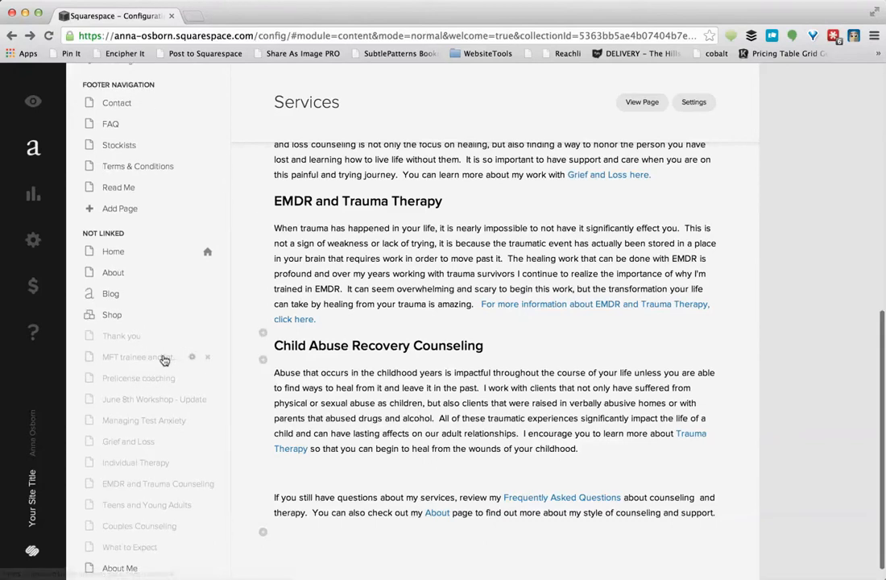
Enable the Prelicense coaching, June 8th Workshop - Update, Managing Test Anxiety and Grief and Loss pages
click(153, 357)
scroll(162, 358, down, 2)
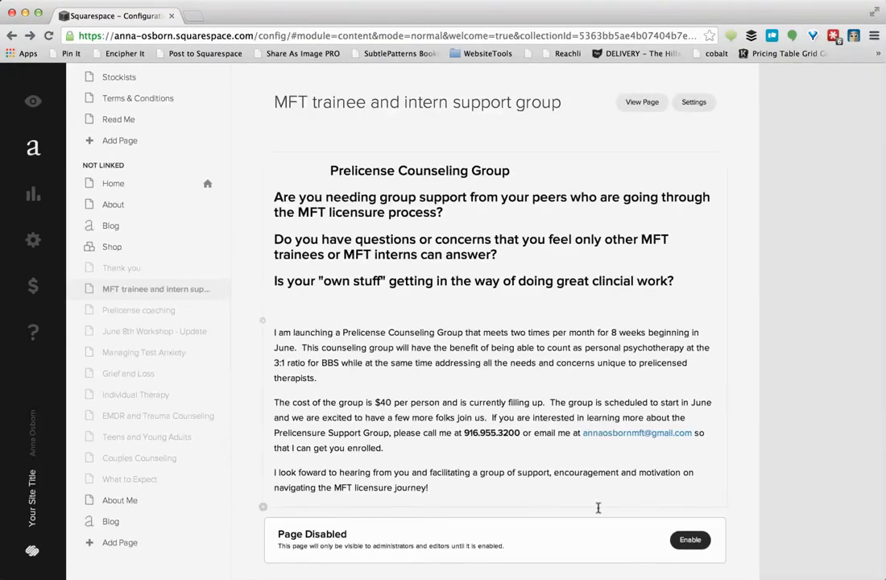
click(168, 311)
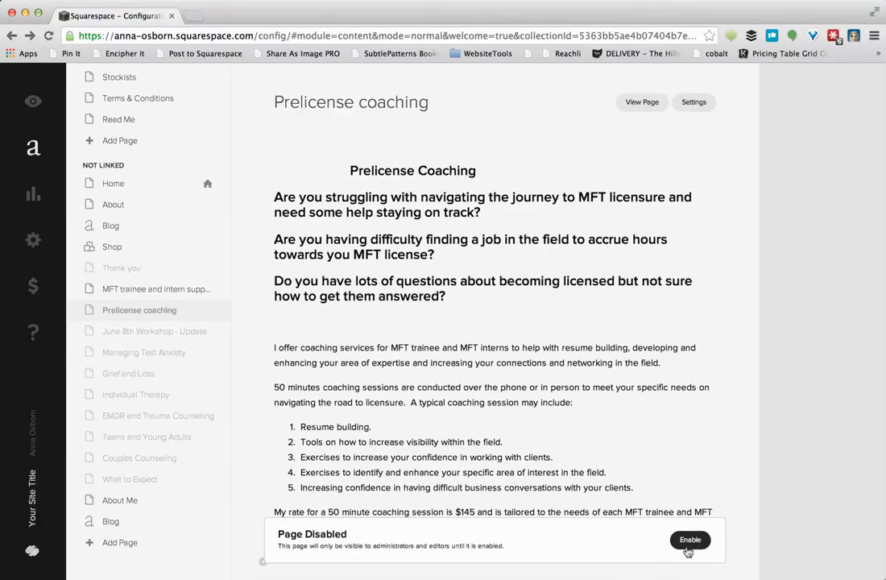
click(689, 540)
click(154, 332)
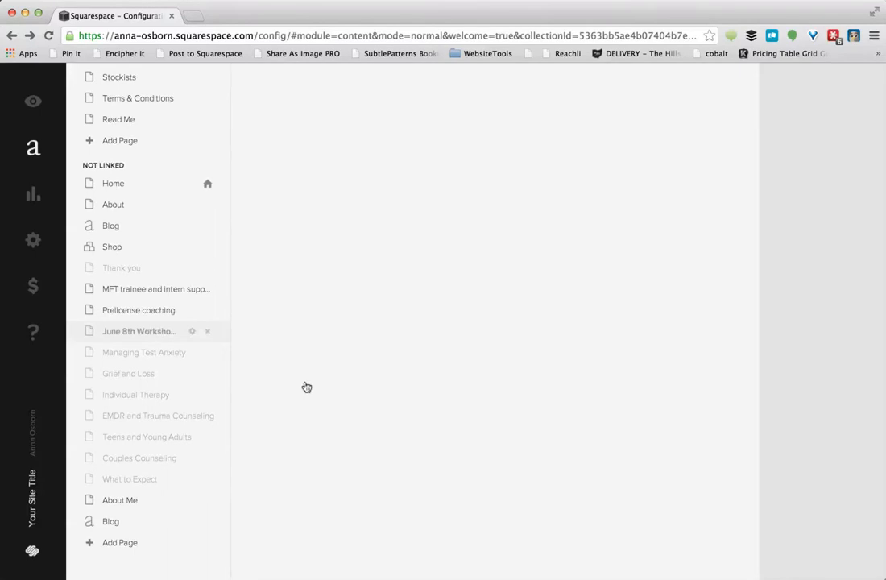
click(684, 541)
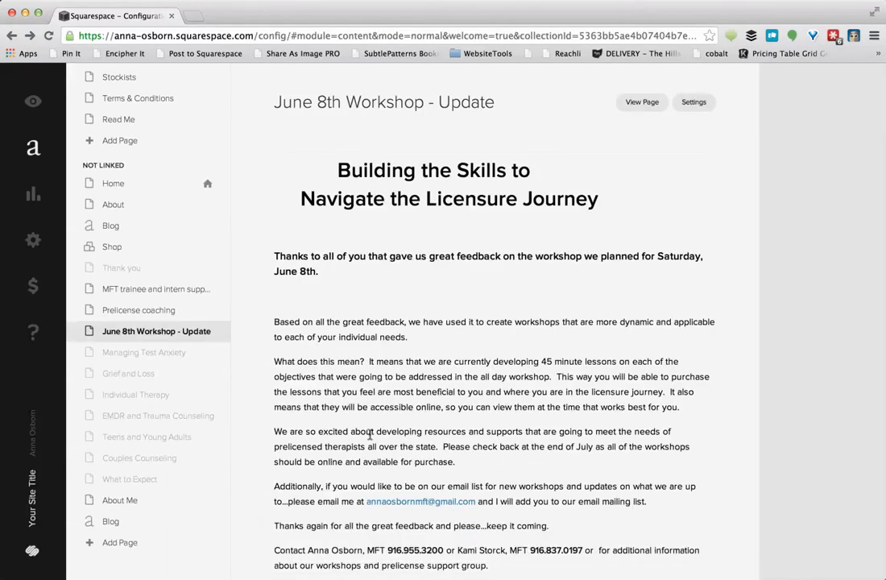
click(183, 355)
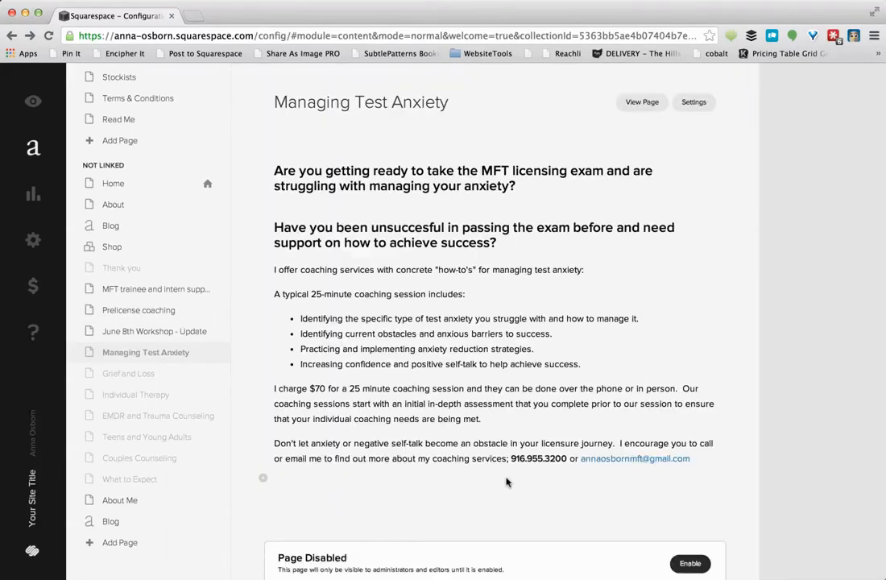
click(678, 541)
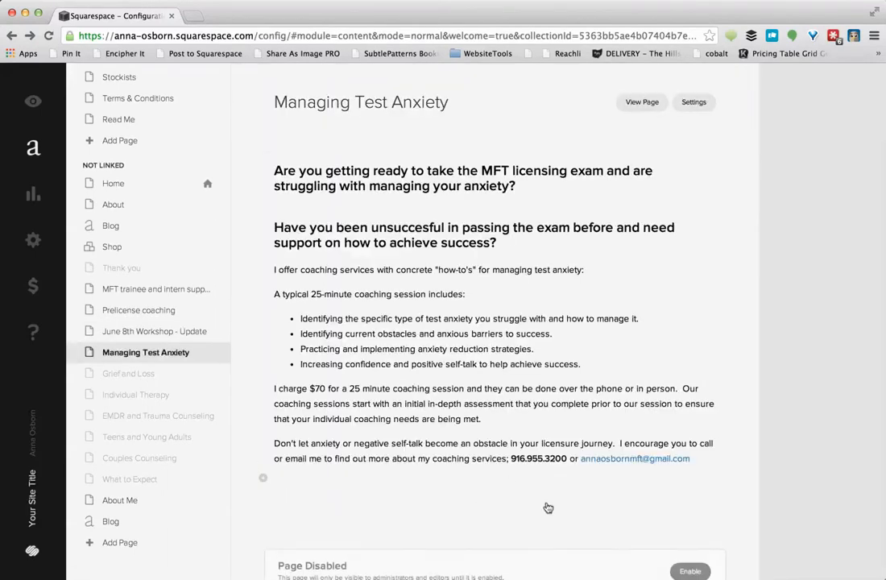
click(129, 376)
click(689, 542)
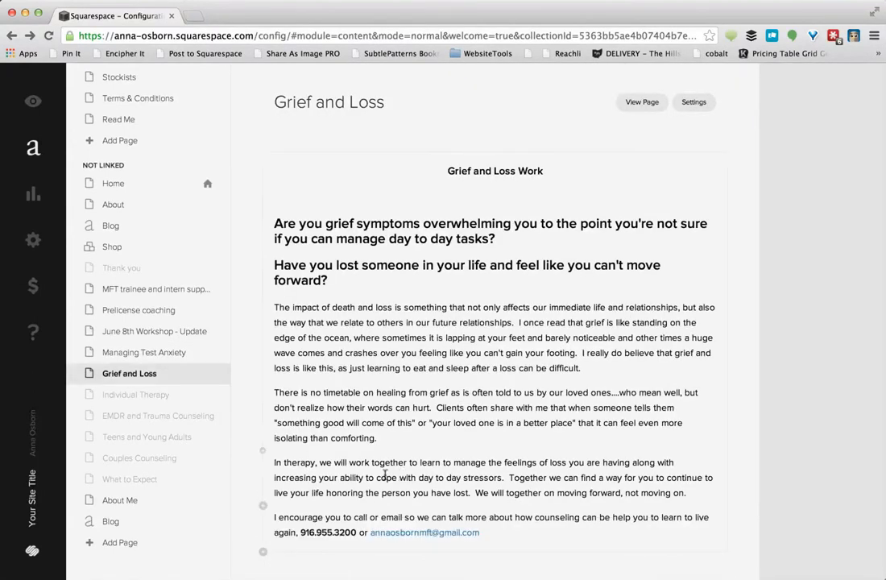
Enable Individual Therapy, EMDR and Trauma Counseling, Teens and Young Adults, Couples Counseling and What to Expect
click(137, 397)
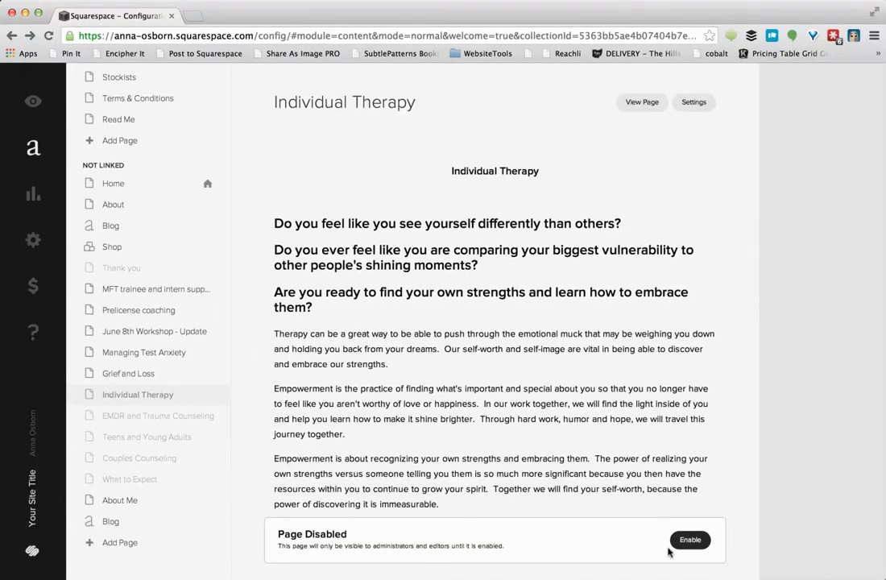
click(685, 543)
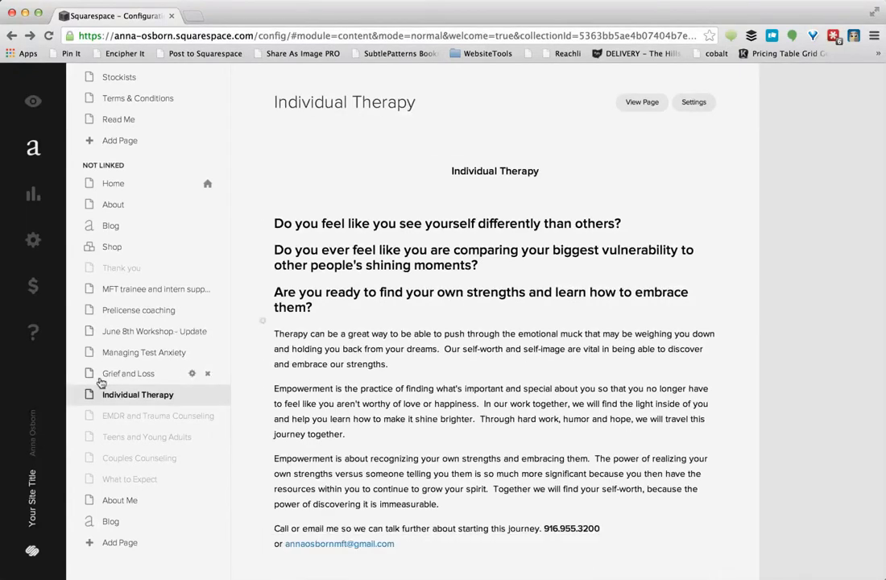
click(178, 418)
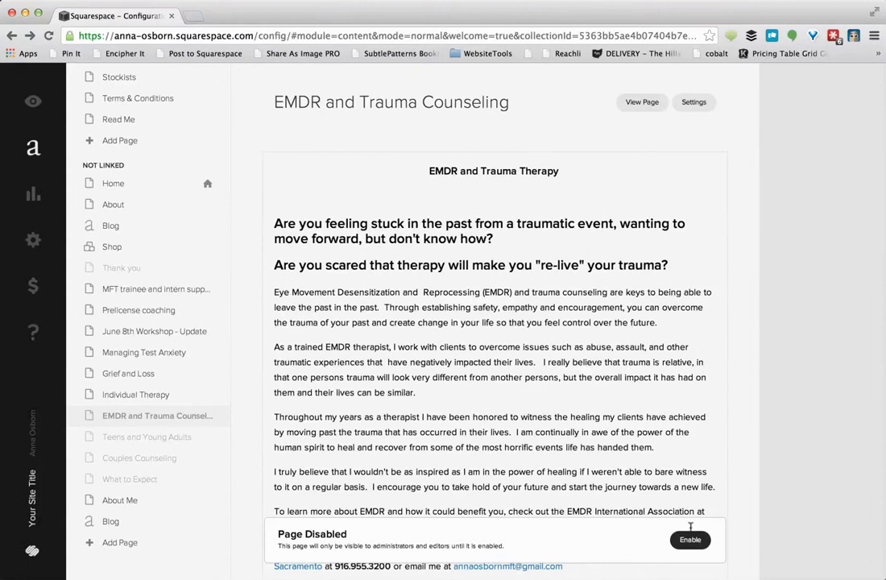
click(690, 540)
click(157, 440)
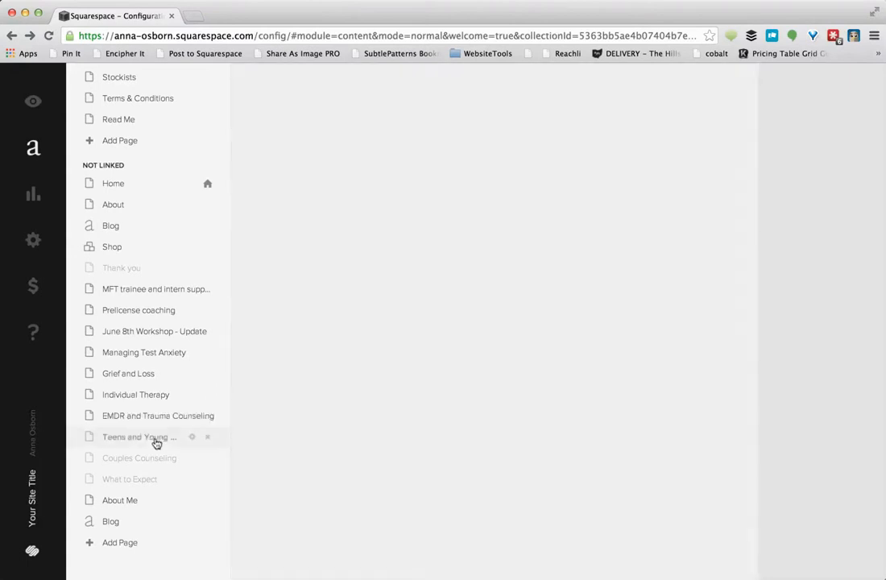
click(683, 543)
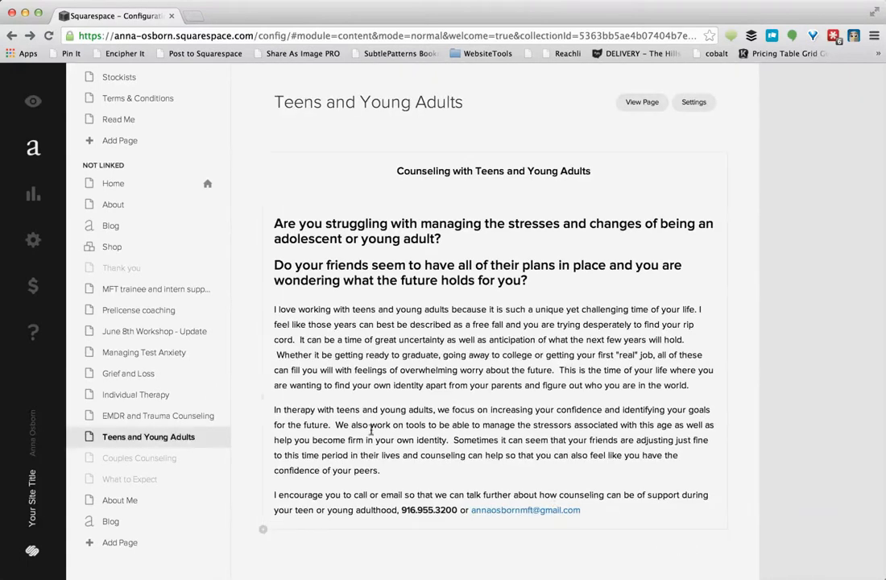
click(138, 458)
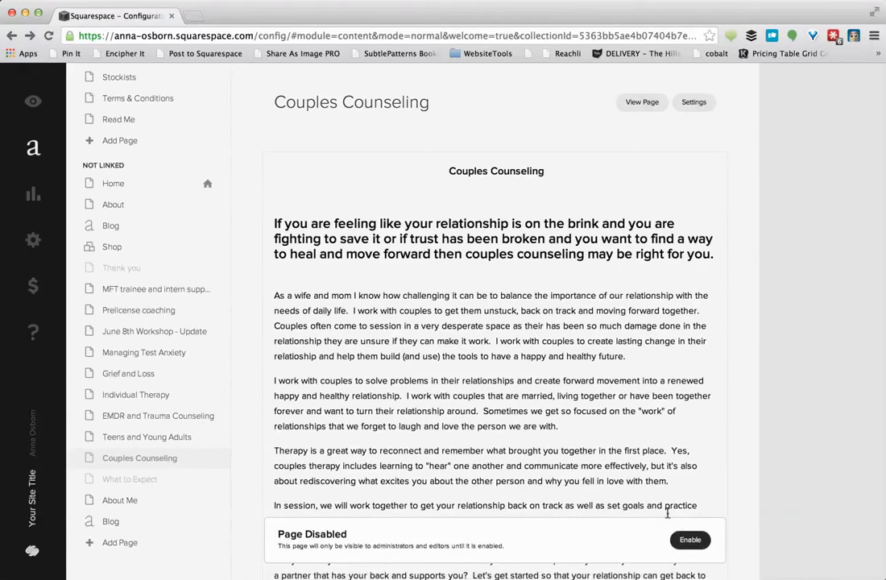
click(691, 541)
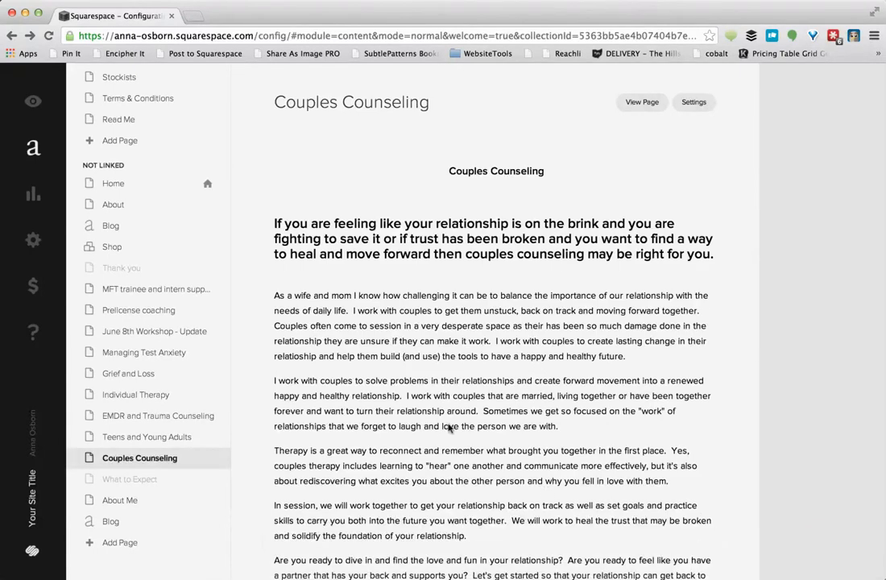
click(107, 481)
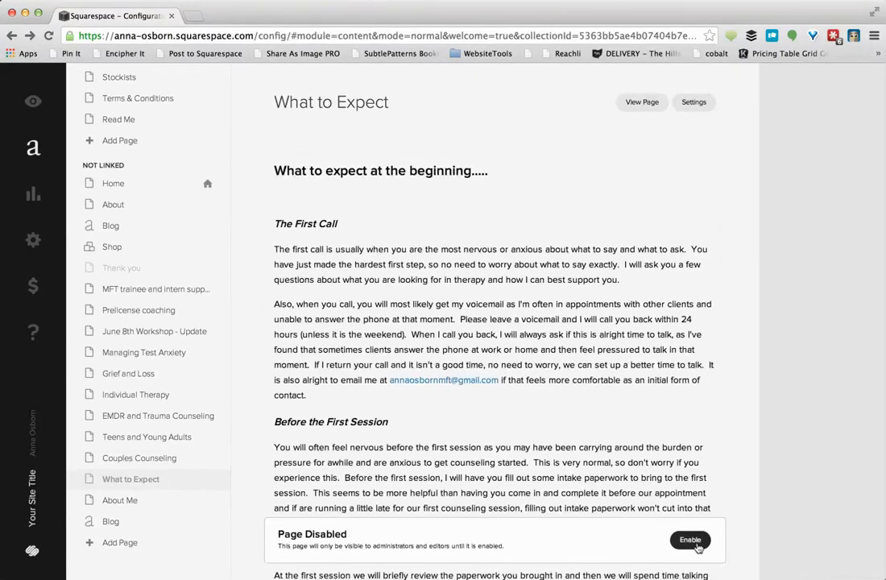
click(691, 540)
Move About Me and Grief and Loss into the top navigation
drag(127, 501, 97, 91)
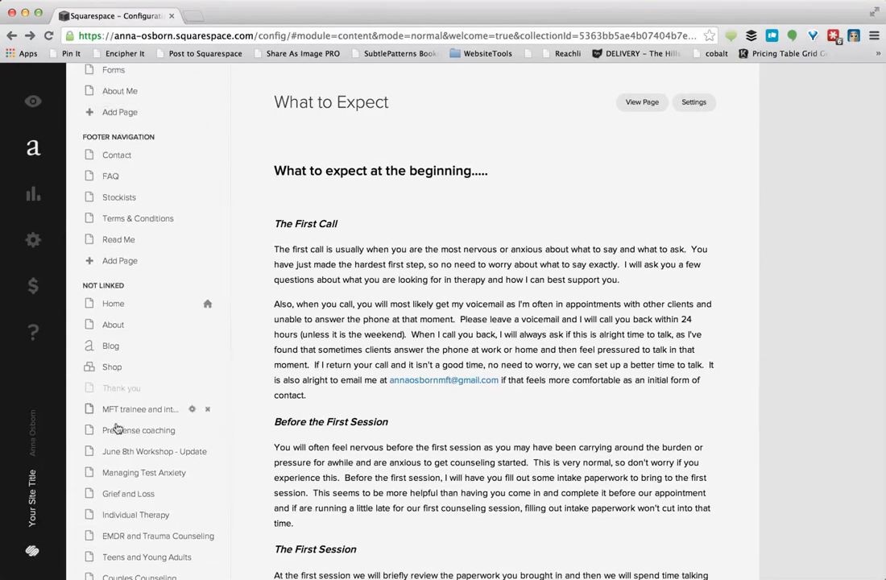
scroll(104, 375, down, 1)
drag(117, 476, 101, 90)
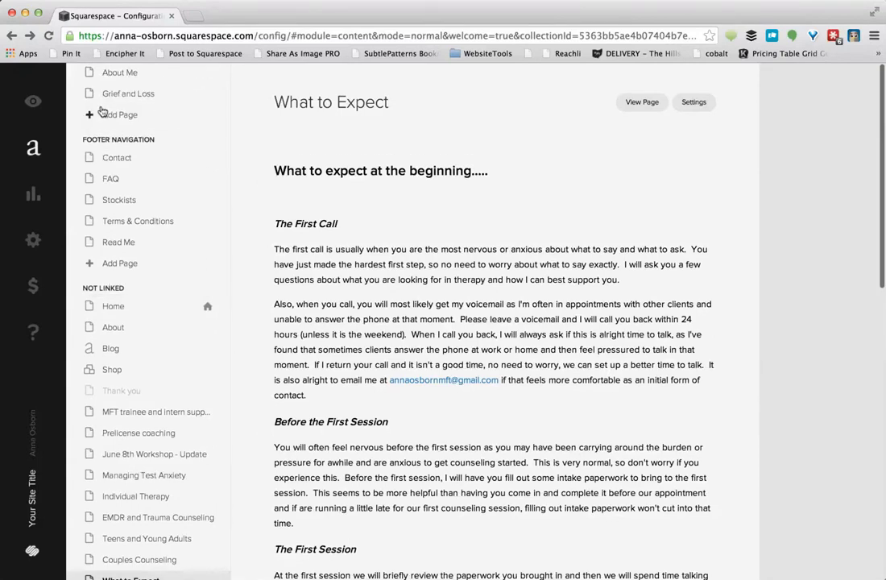
scroll(101, 111, up, 3)
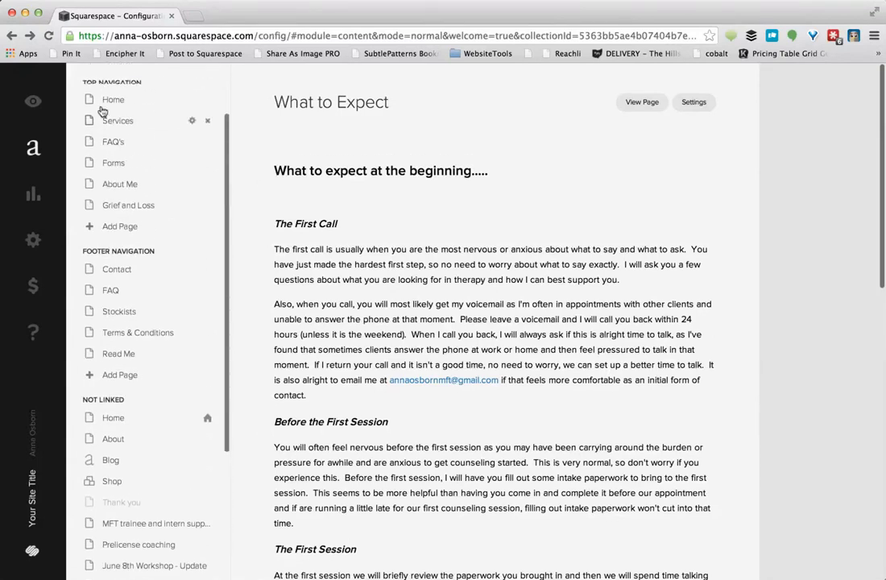
Create a Specialties folder in the top navigation and drag Grief and Loss into it
click(113, 230)
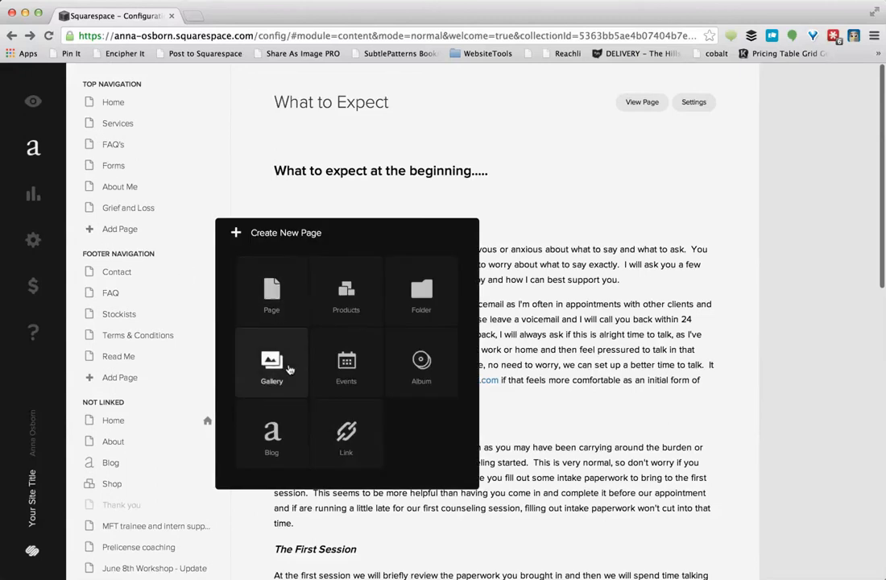
click(176, 207)
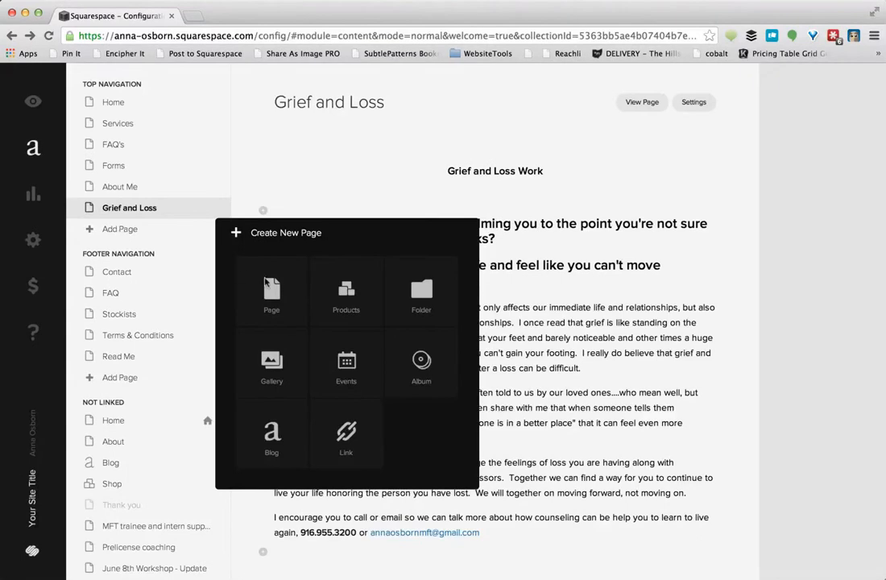
click(419, 288)
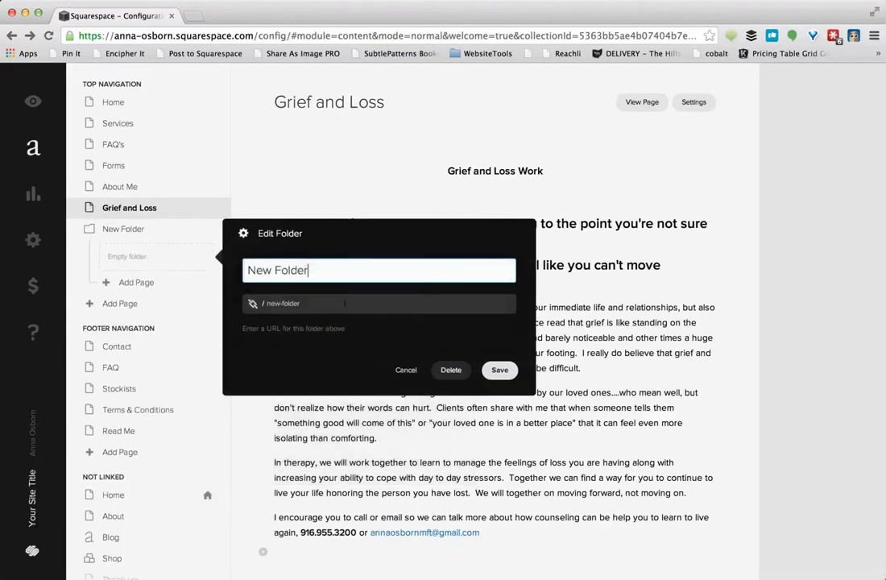
key(super+a)
text(Spec)
text(ilati)
text(lties)
key(Return)
drag(121, 219, 121, 263)
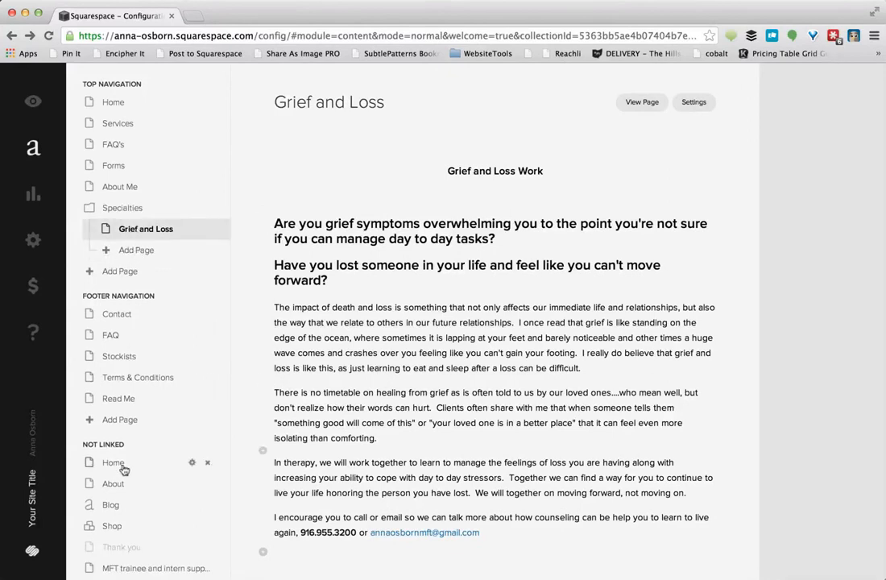
Move the MFT trainee, EMDR and Teens and Young Adults pages into Specialties
scroll(104, 465, down, 5)
drag(131, 360, 142, 81)
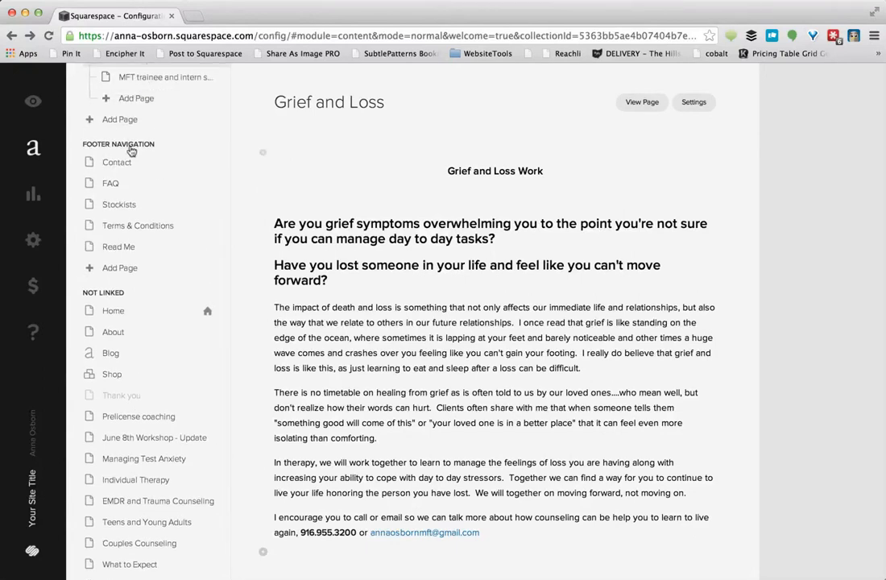
scroll(127, 147, down, 3)
scroll(131, 151, down, 2)
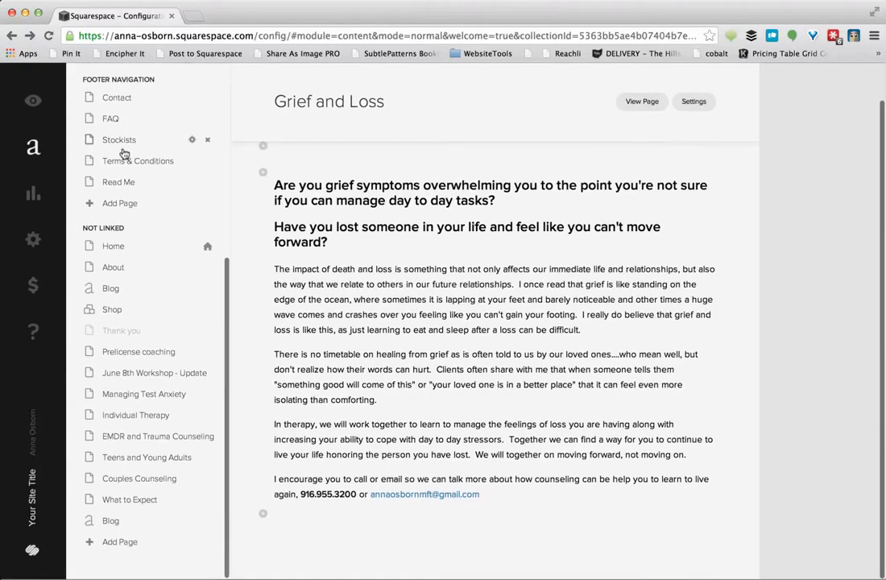
drag(143, 440, 178, 91)
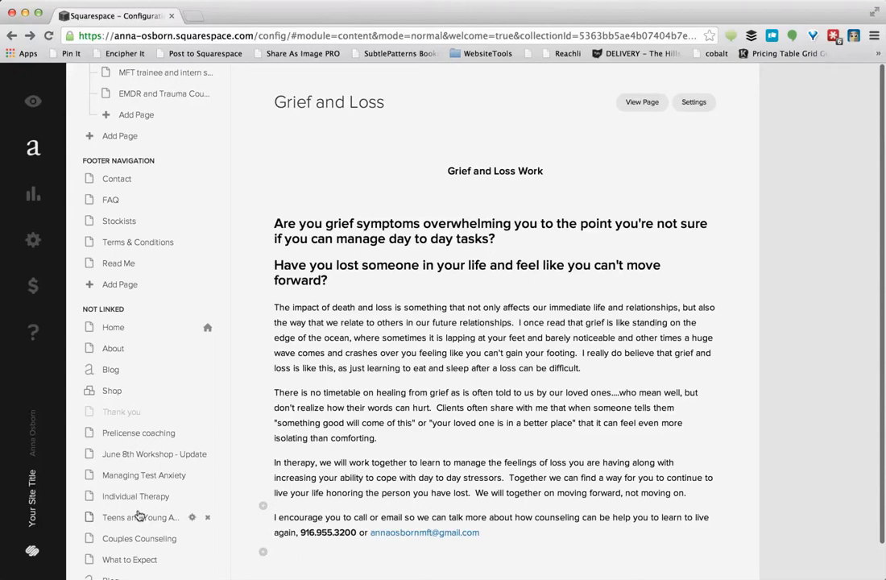
drag(139, 513, 181, 107)
Put Individual Therapy, Couples Counseling, What to Expect and Blog in top navigation; Prelicense coaching and Managing Test Anxiety in the footer
drag(134, 517, 114, 138)
drag(136, 523, 120, 161)
drag(112, 228, 98, 170)
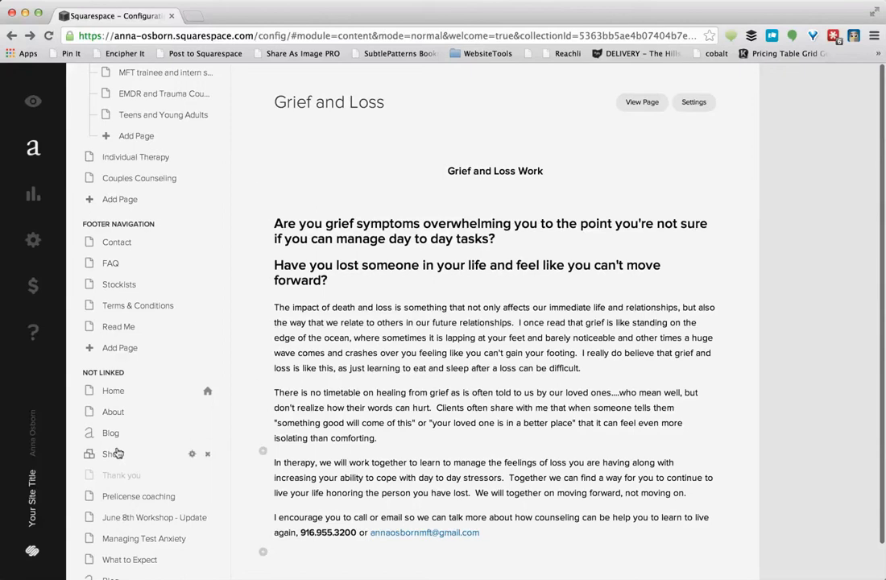
scroll(116, 454, down, 1)
drag(133, 449, 90, 194)
drag(141, 518, 103, 129)
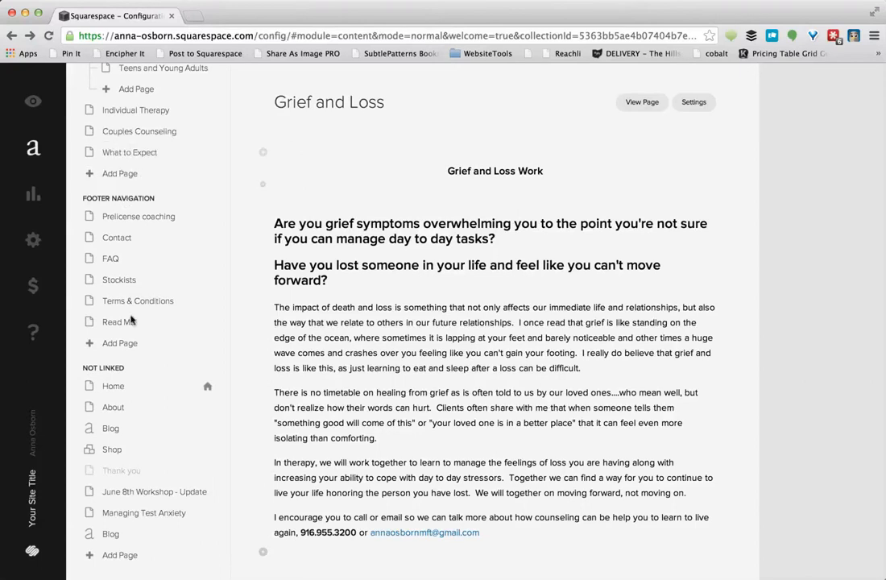
click(137, 514)
drag(117, 536, 84, 145)
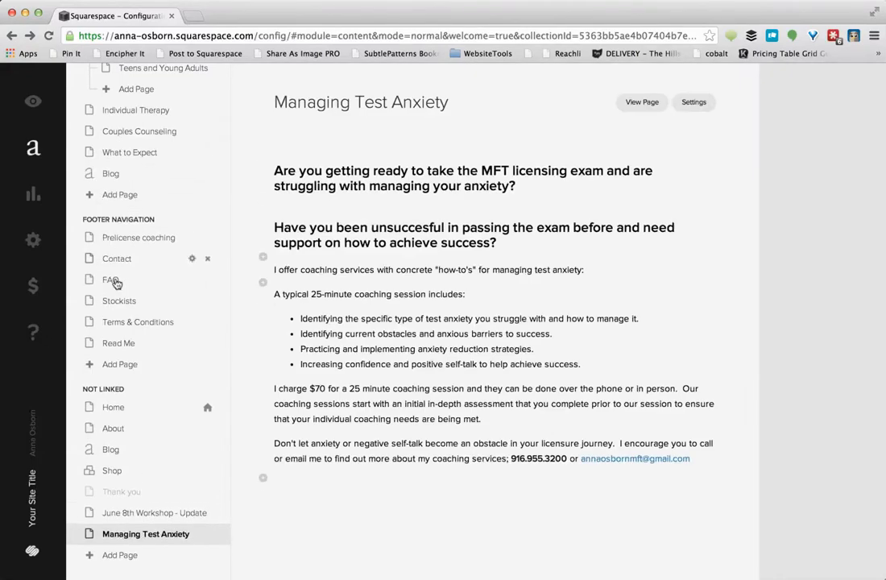
drag(133, 542, 121, 257)
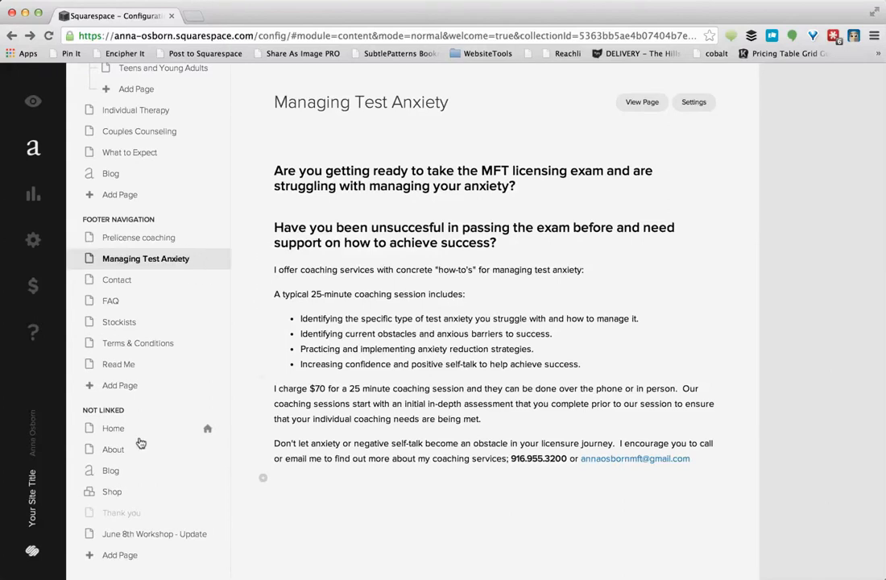
Enable the Thank you page, then open About Me in the page editor
click(126, 517)
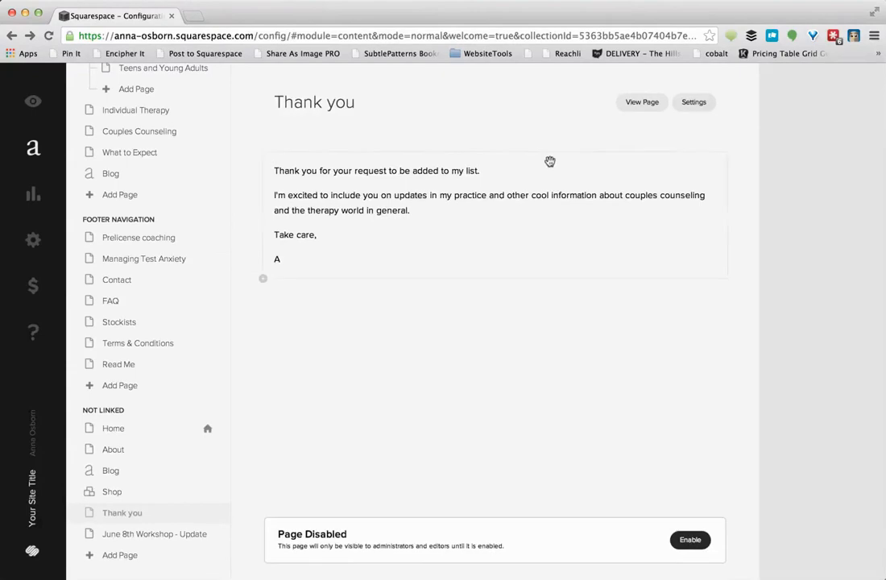
click(690, 541)
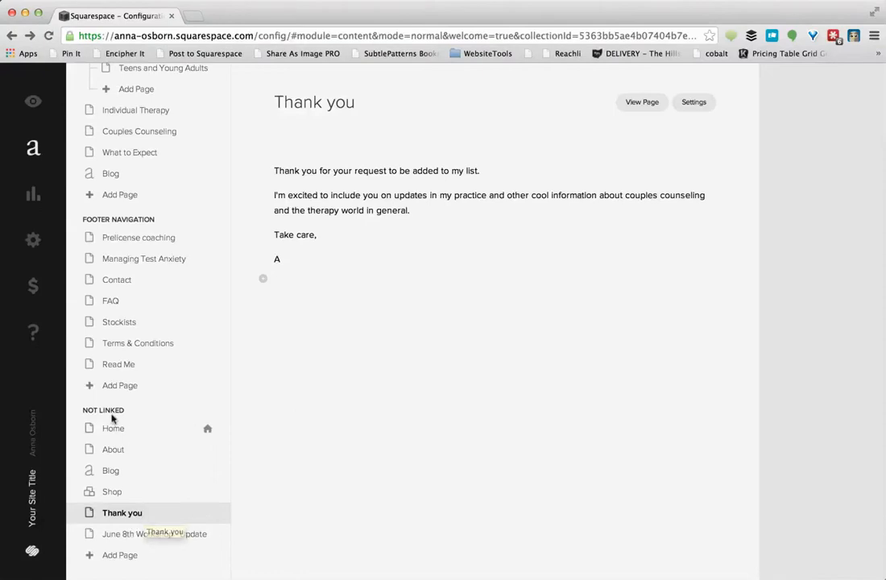
scroll(178, 267, up, 6)
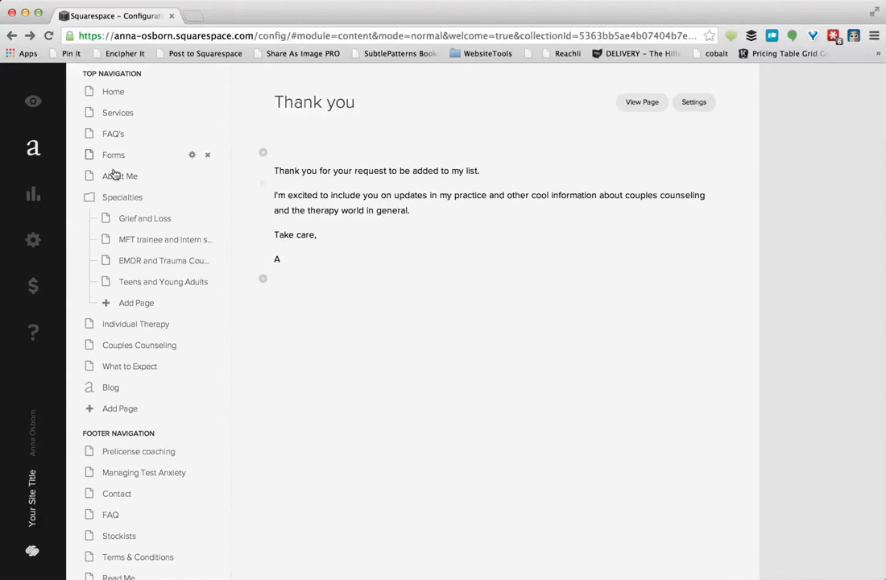
click(117, 178)
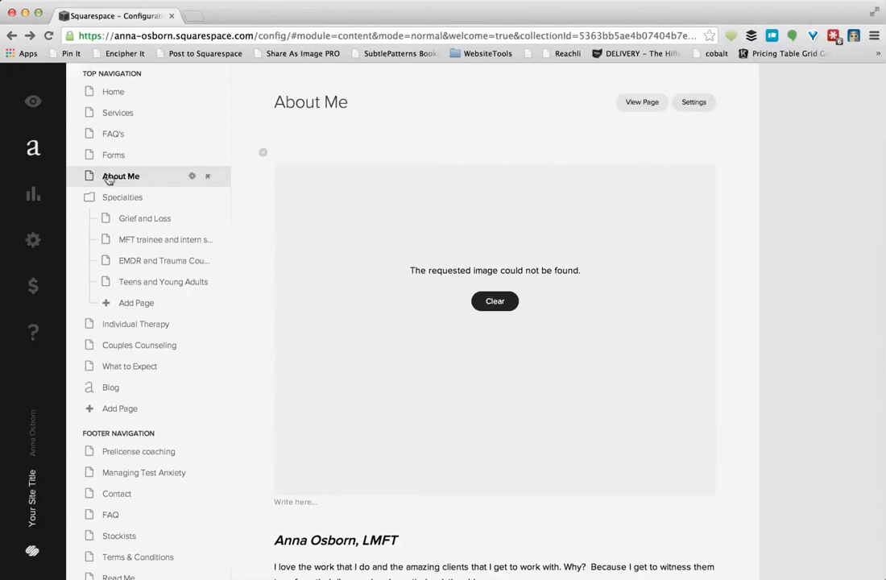
Preview About Me as visitors see it, dismiss the three tips, and open Basic Information settings
click(32, 103)
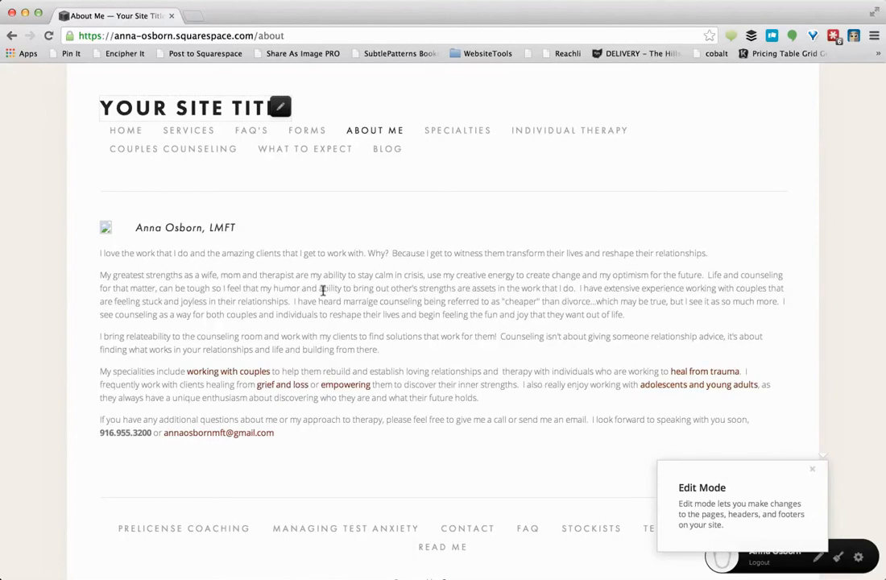
scroll(274, 349, down, 2)
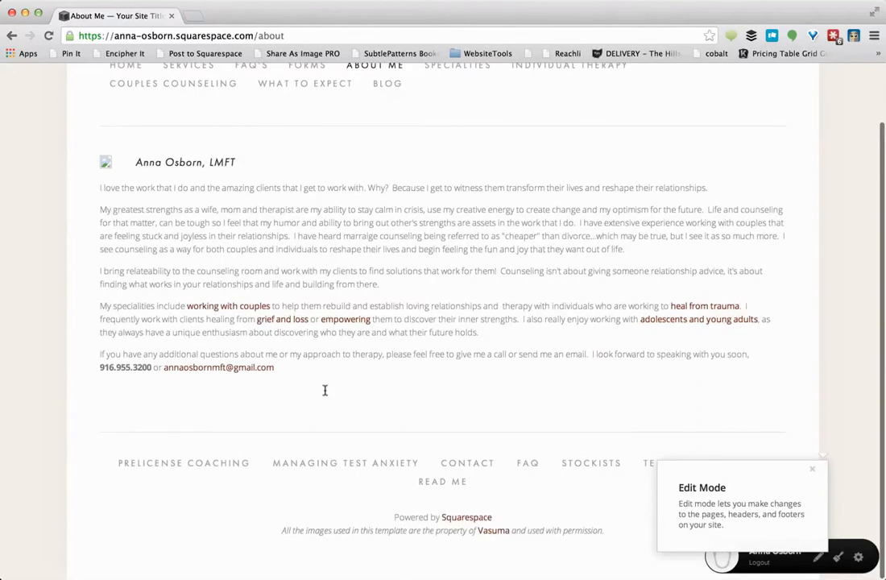
click(815, 474)
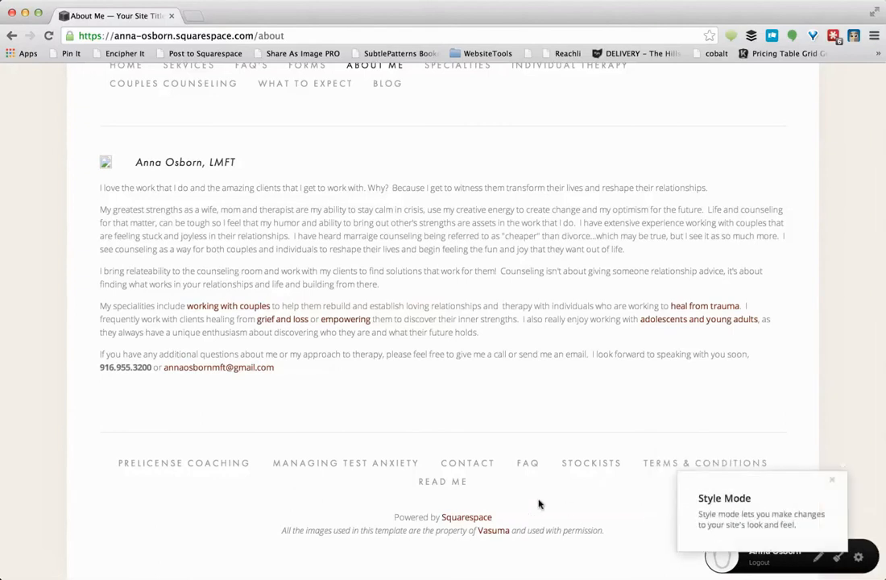
click(832, 480)
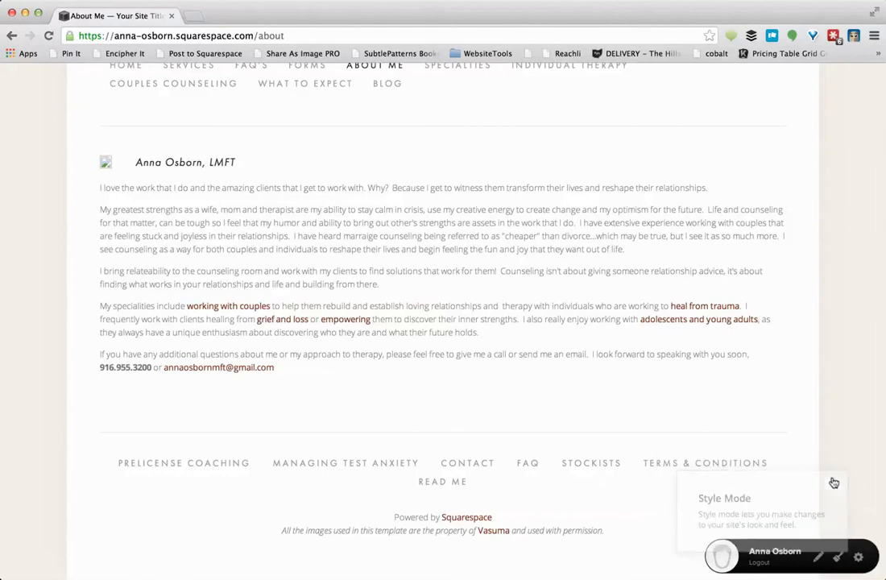
click(854, 470)
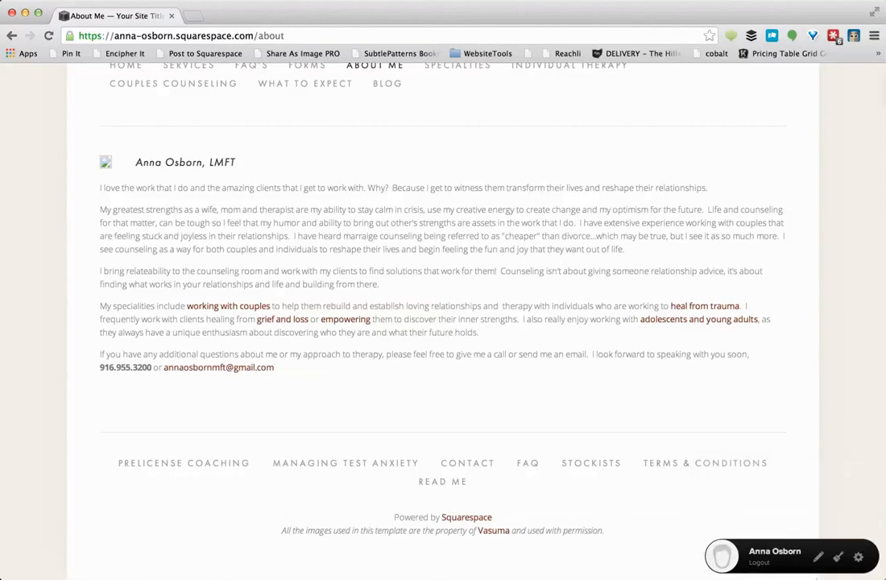
scroll(568, 431, up, 3)
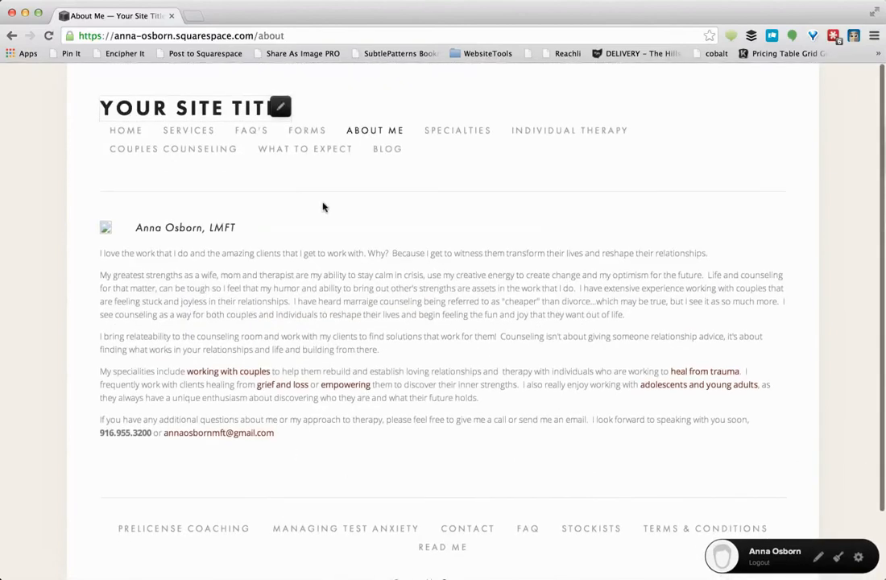
click(279, 108)
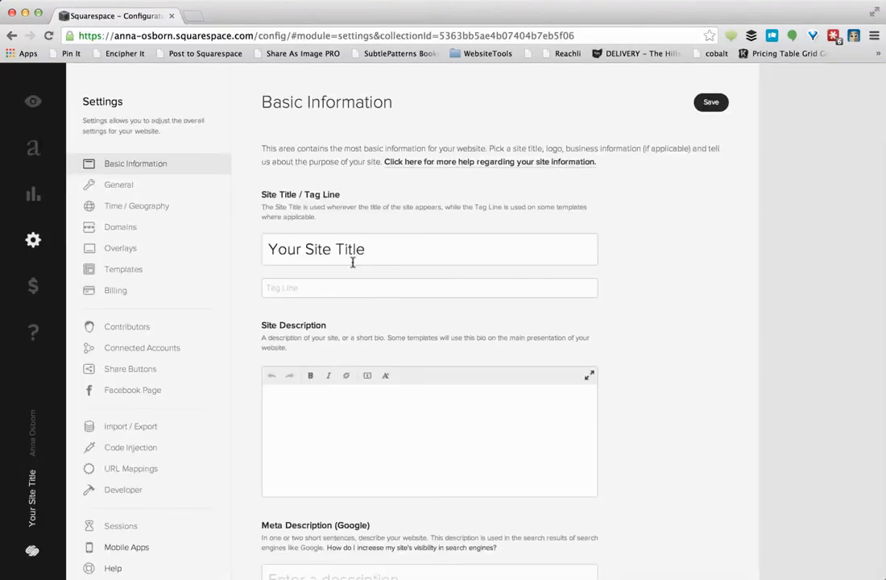
Set the site title to the owner's name with LMFT and the tag line 'Helping Successful Entrepreneurs Have Wildly Successful Relationships'
drag(384, 247, 263, 249)
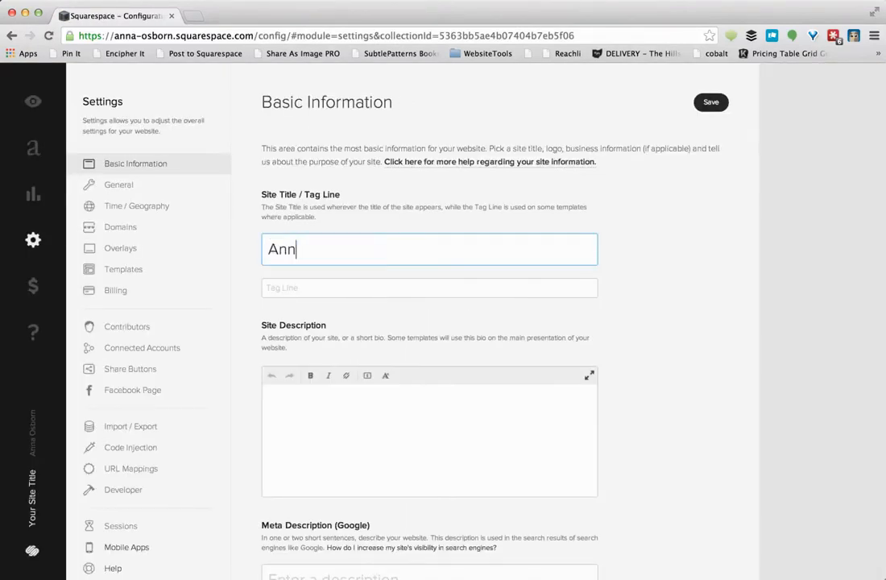
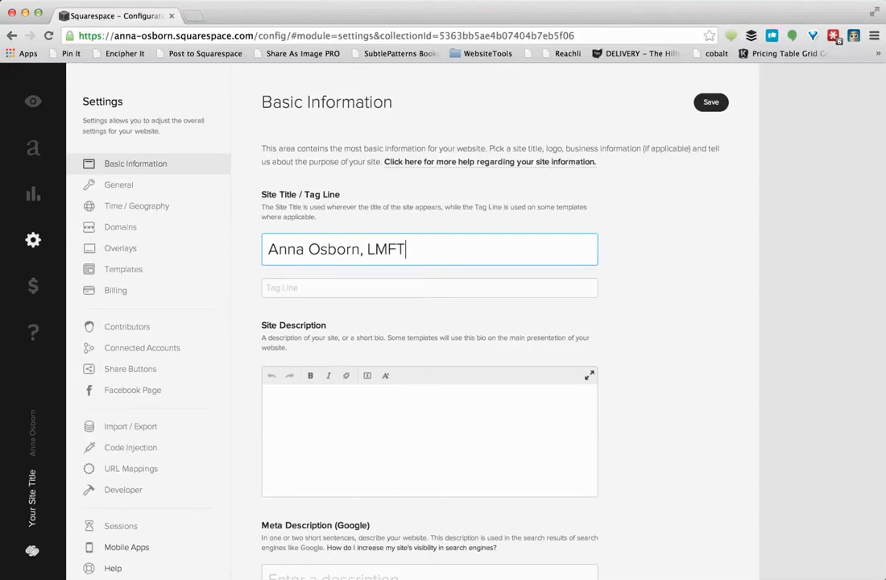
key(Tab)
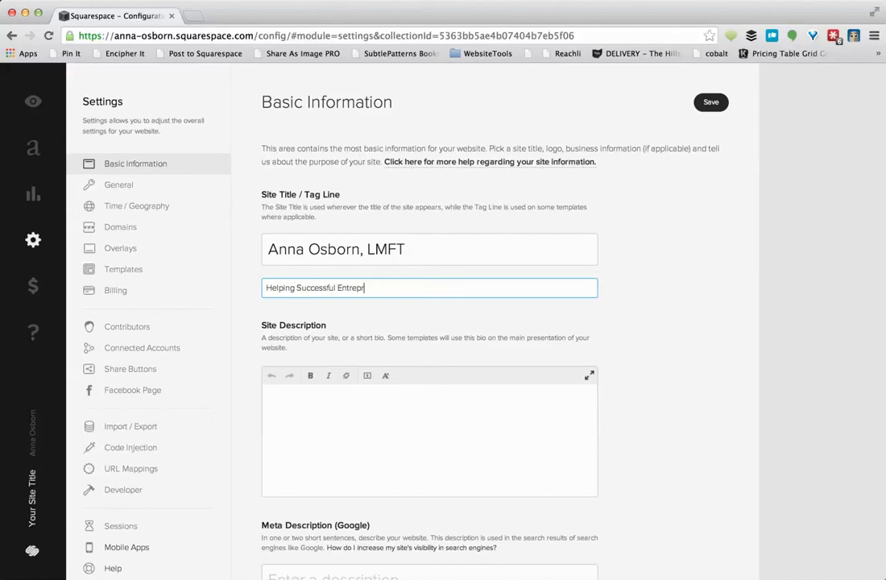
text(rs)
right_click(366, 287)
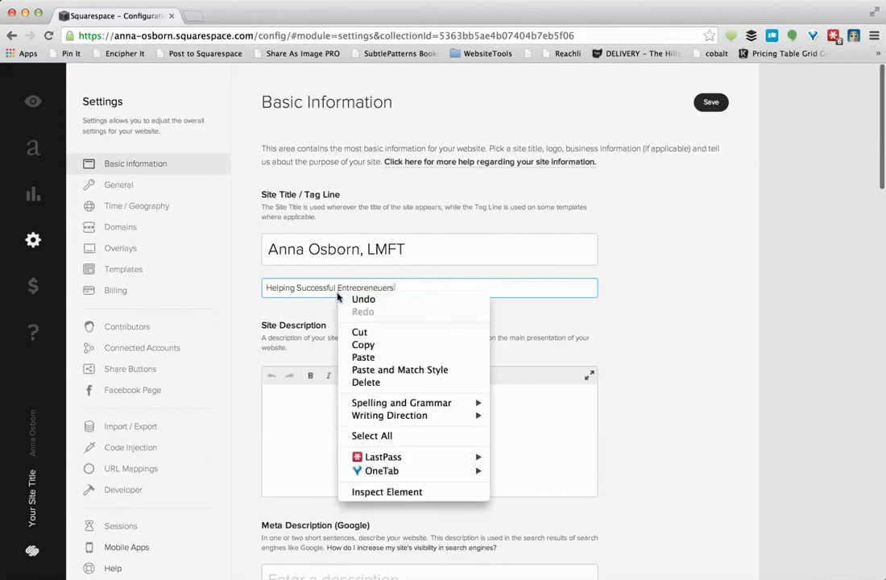
click(375, 288)
right_click(376, 288)
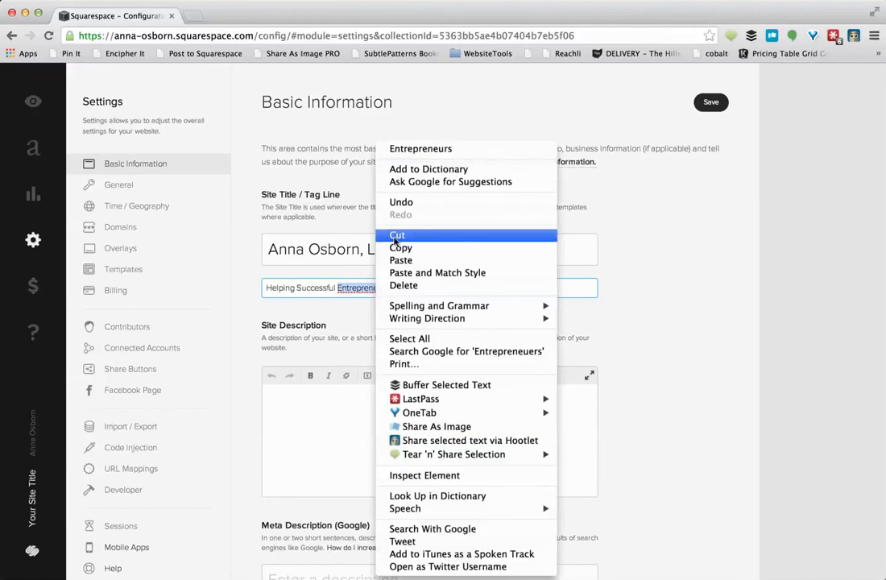
click(407, 147)
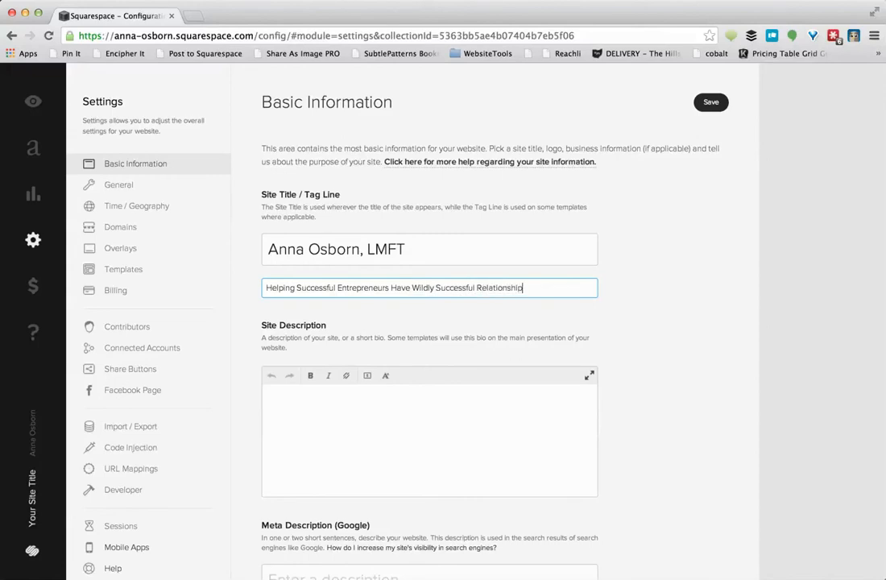
click(420, 388)
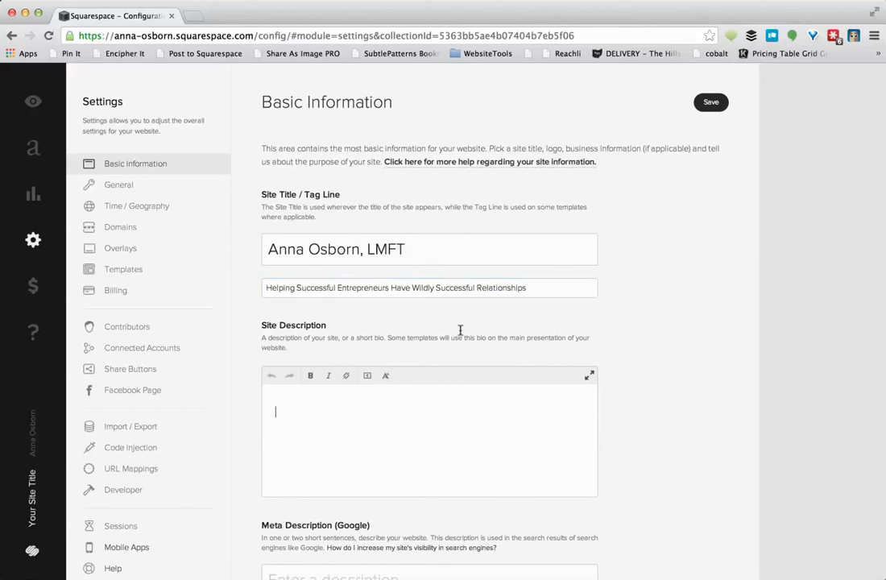
Save the new title and tag line, then select the site's web address
scroll(547, 280, down, 4)
click(417, 425)
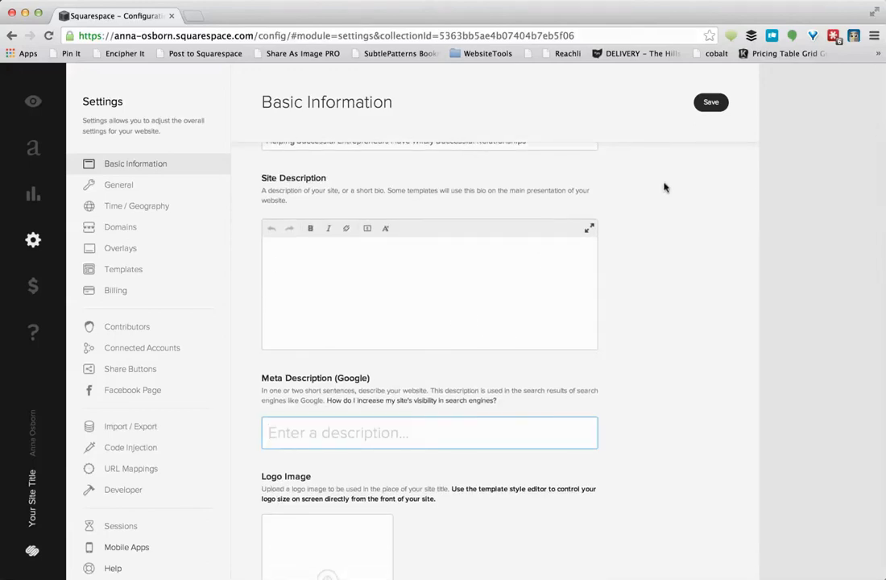
click(710, 103)
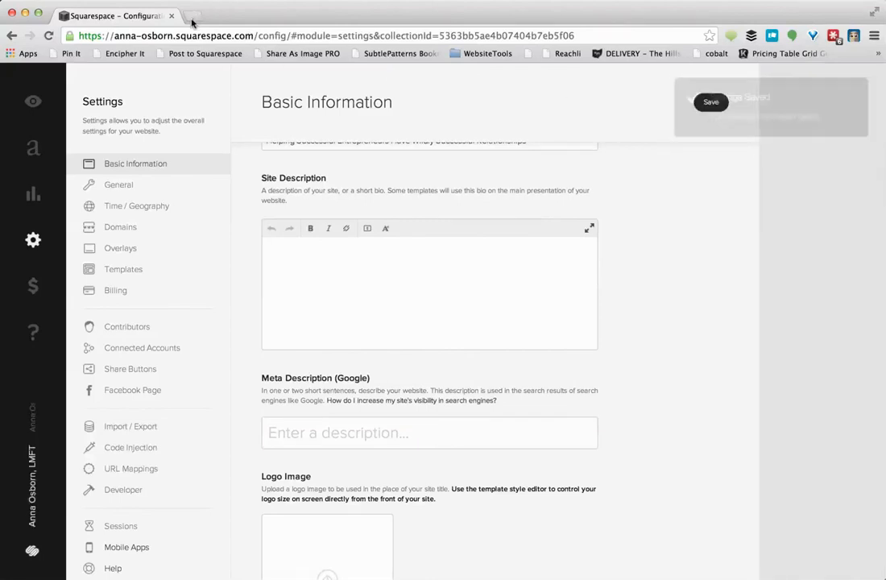
drag(254, 35, 100, 31)
key(ctrl+c)
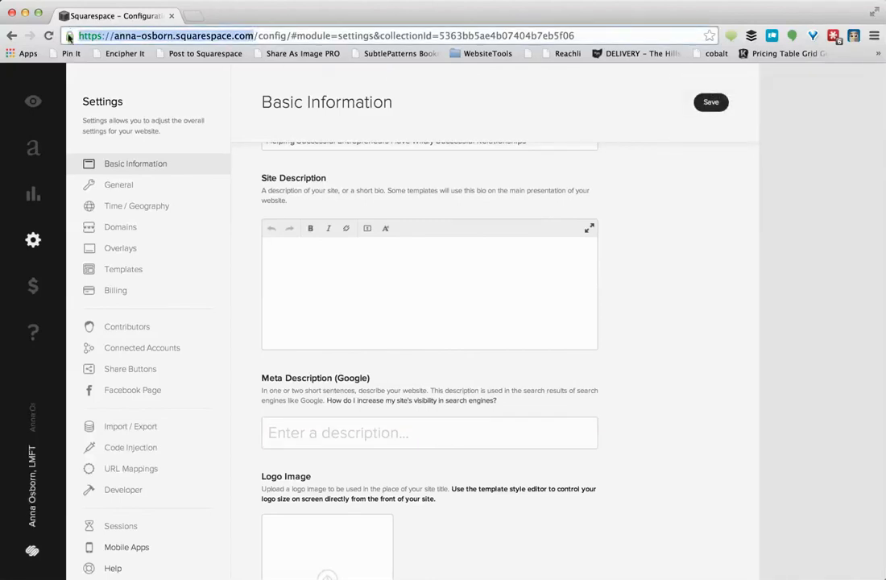
Load the copied site address in a new browser tab and view the live Home page
key(ctrl+t)
key(ctrl+v)
key(Return)
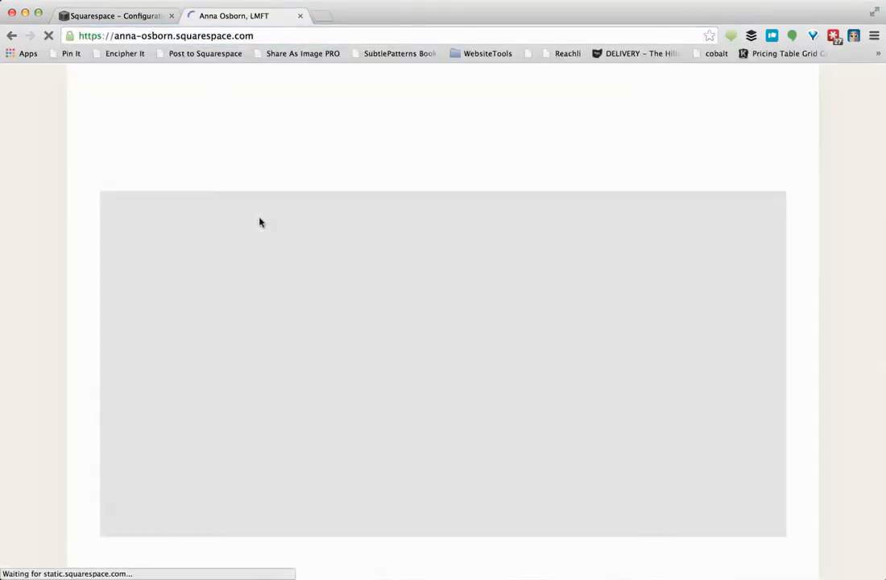
scroll(303, 310, down, 3)
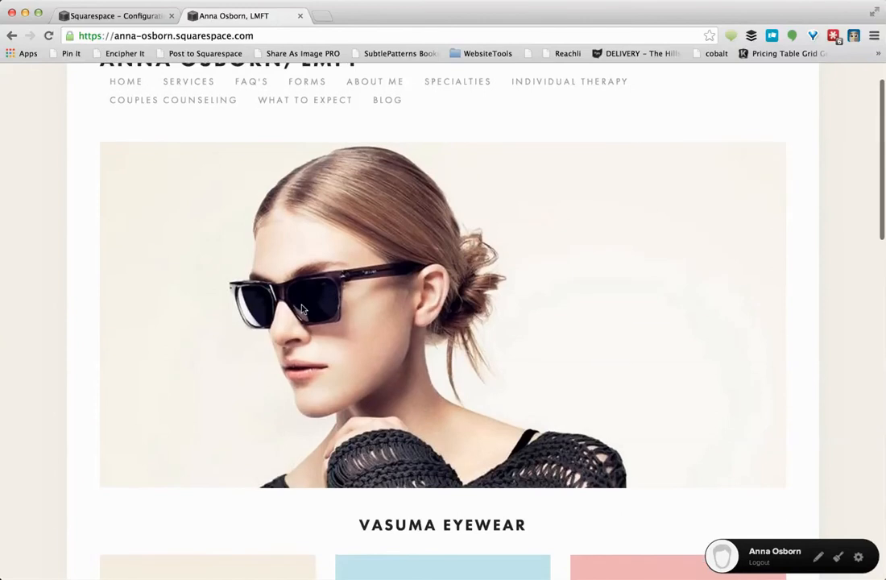
scroll(273, 292, up, 3)
click(130, 132)
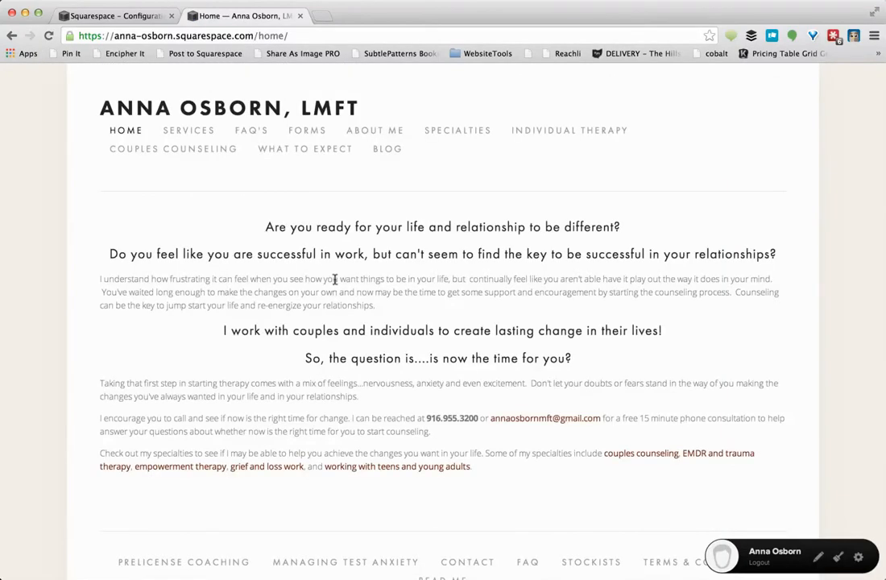
scroll(334, 280, down, 2)
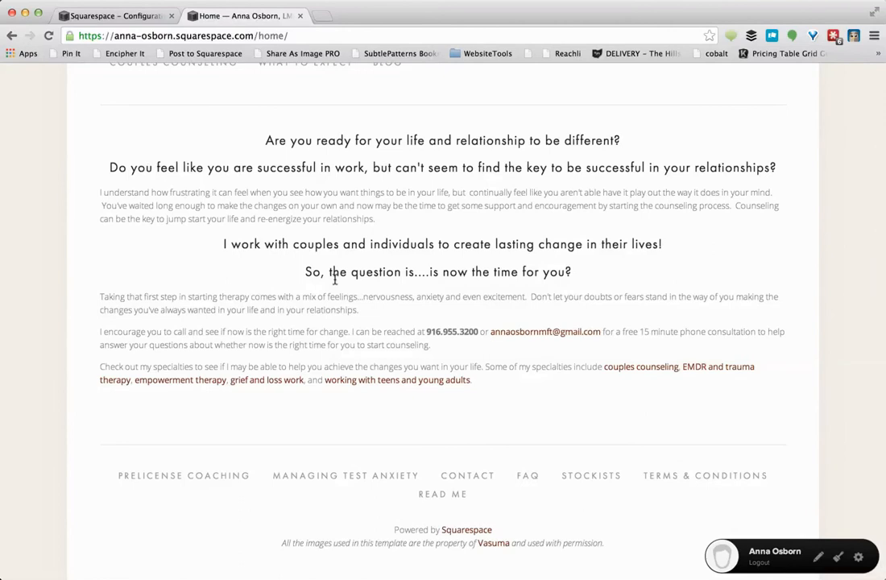
scroll(335, 280, up, 2)
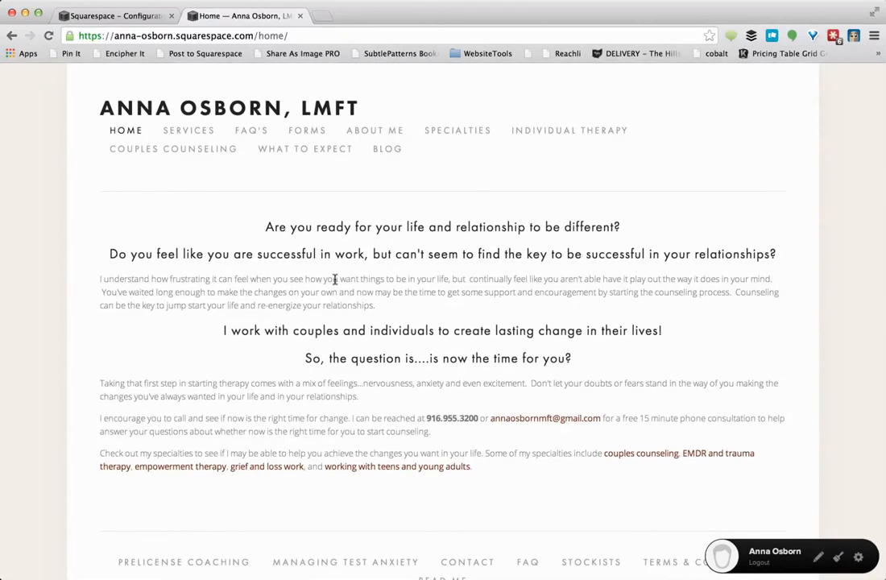